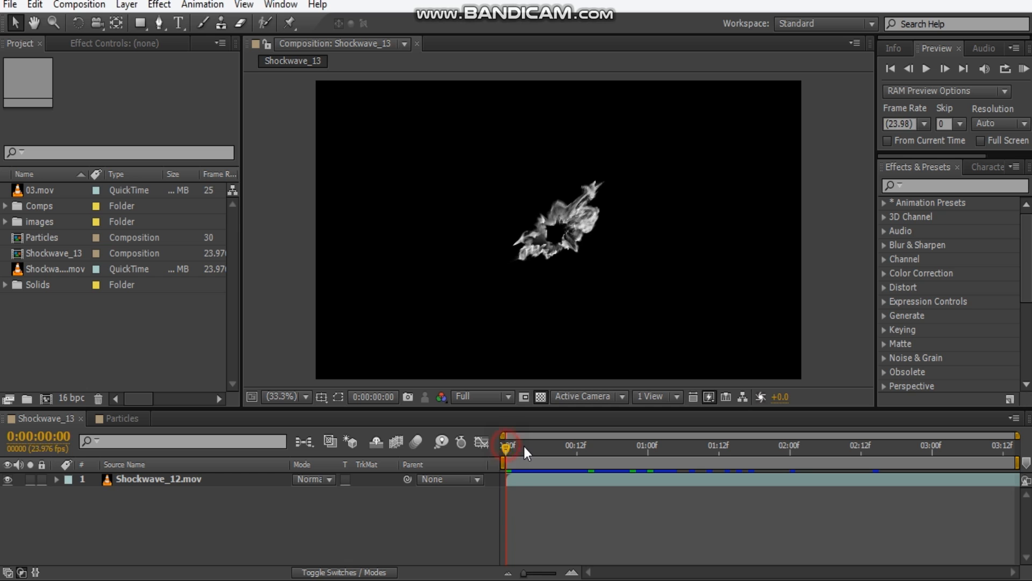
- Apply the VC Color Vibrance effect to the Shockwave_12.mov layer
{"action": "left_click_drag", "start_coordinate": [524, 446], "coordinate": [488, 469]}
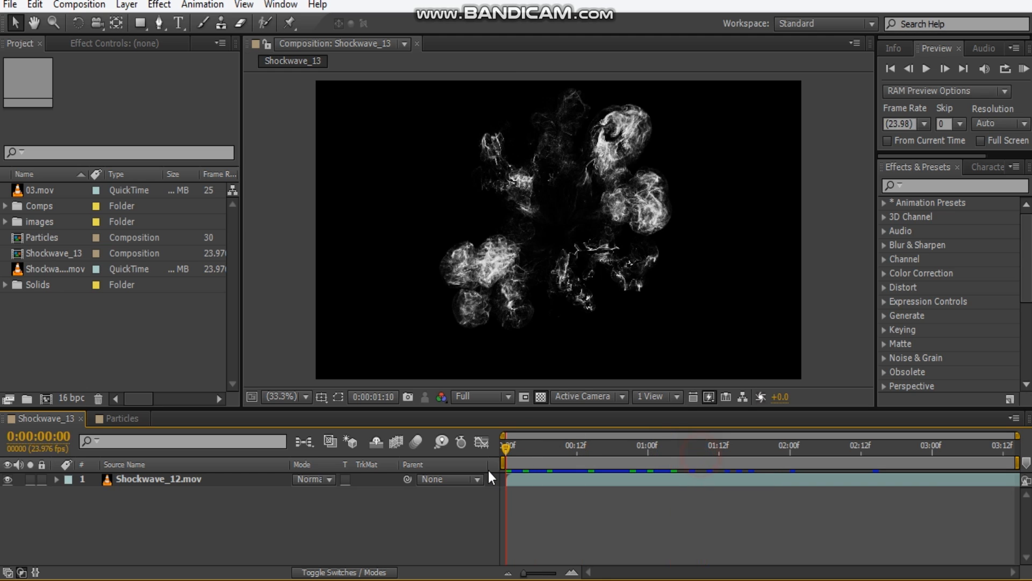
{"action": "left_click", "coordinate": [138, 48]}
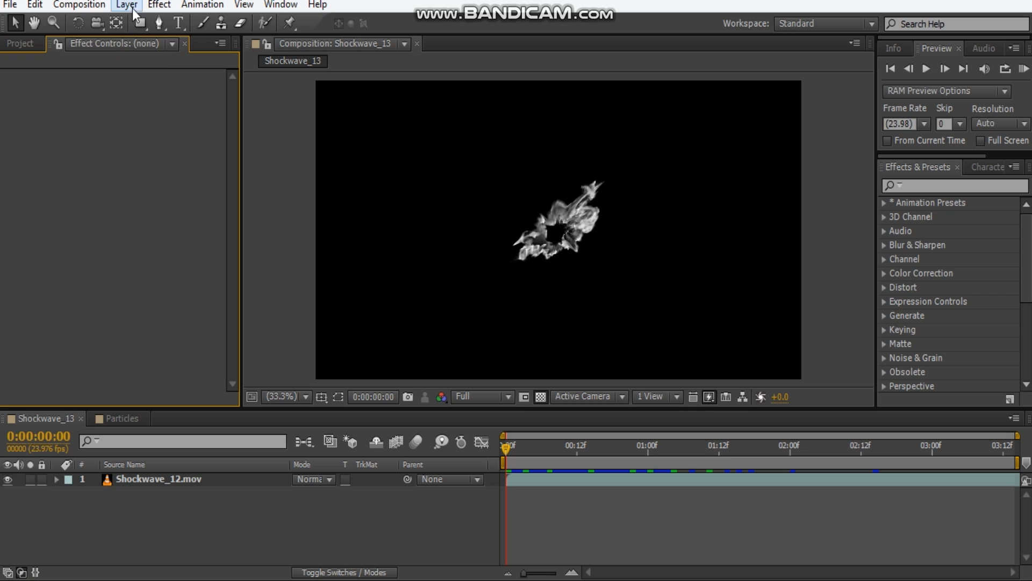
{"action": "left_click", "coordinate": [159, 5]}
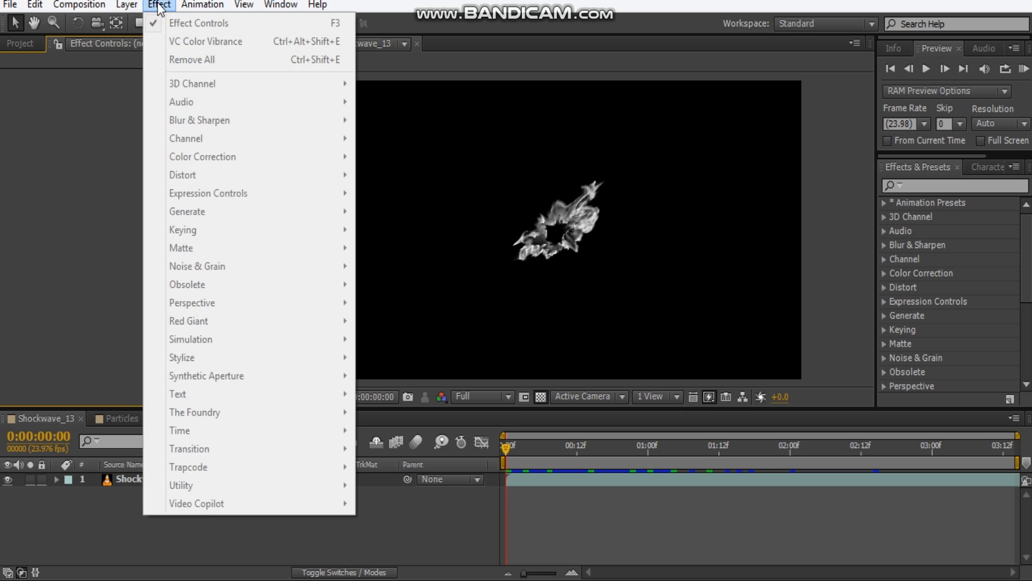
{"action": "left_click", "coordinate": [121, 494]}
{"action": "left_click", "coordinate": [160, 6]}
{"action": "mouse_move", "coordinate": [159, 6]}
{"action": "left_click", "coordinate": [231, 505]}
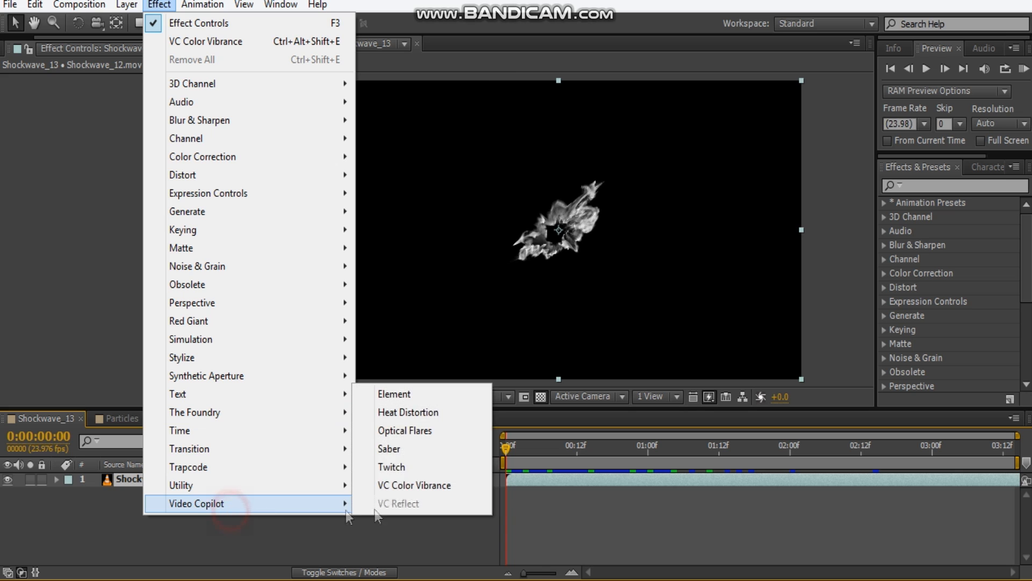
{"action": "left_click", "coordinate": [402, 485]}
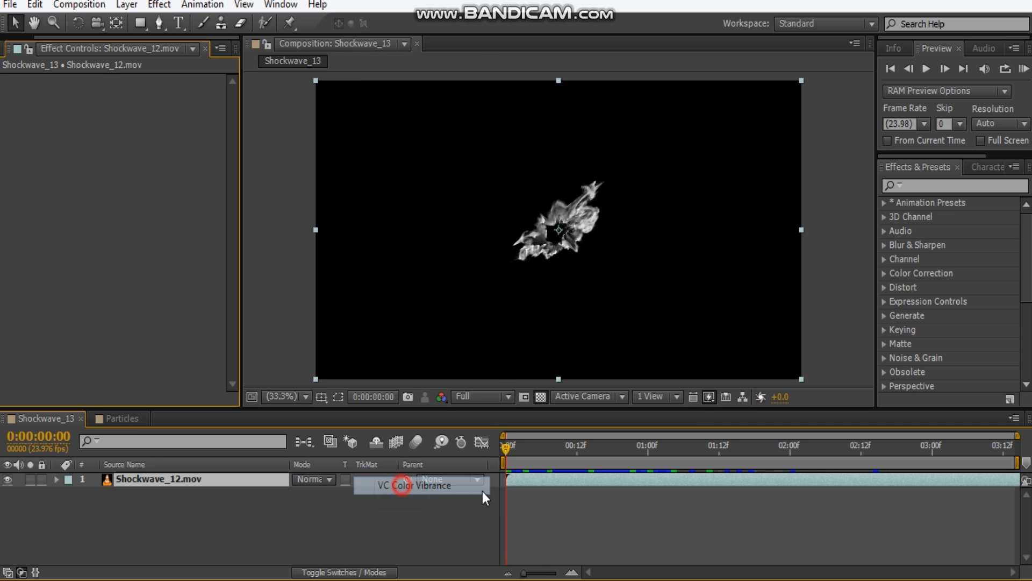
- Move the current time to 0:00:00:06 and set the VC Color Vibrance color to orange-red FF4200
{"action": "left_click", "coordinate": [847, 307]}
{"action": "scroll", "coordinate": [549, 244], "scroll_direction": "up", "scroll_amount": 2}
{"action": "scroll", "coordinate": [549, 245], "scroll_direction": "down", "scroll_amount": 3}
{"action": "scroll", "coordinate": [588, 263], "scroll_direction": "up", "scroll_amount": 2}
{"action": "scroll", "coordinate": [589, 263], "scroll_direction": "down", "scroll_amount": 1}
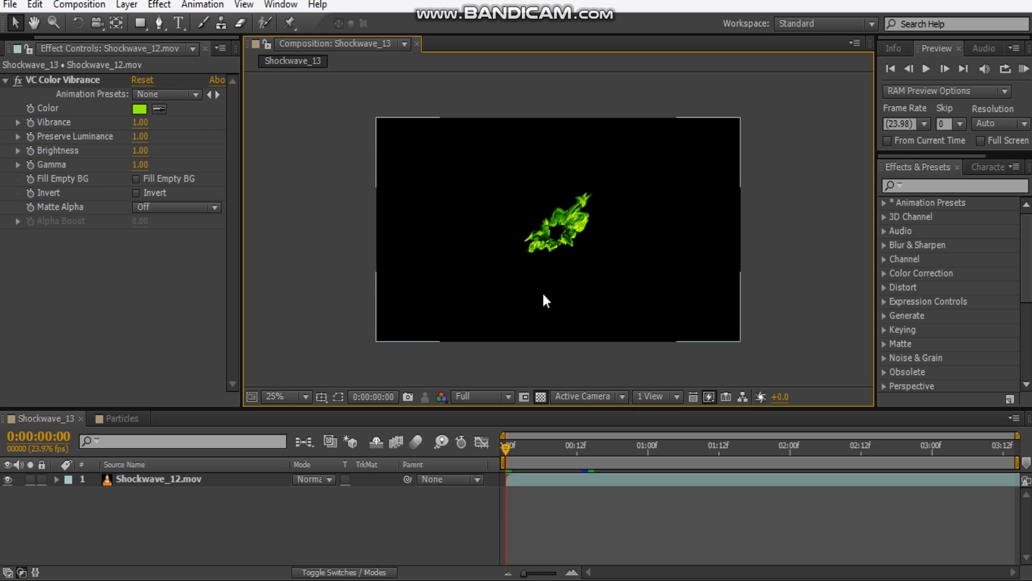
{"action": "left_click_drag", "start_coordinate": [508, 448], "coordinate": [541, 450]}
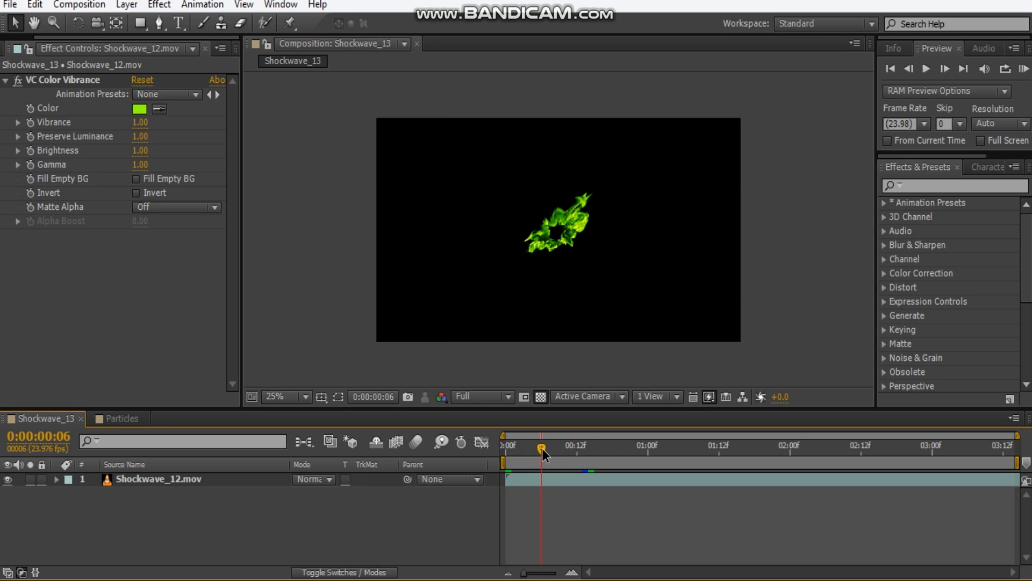
{"action": "left_click", "coordinate": [141, 111]}
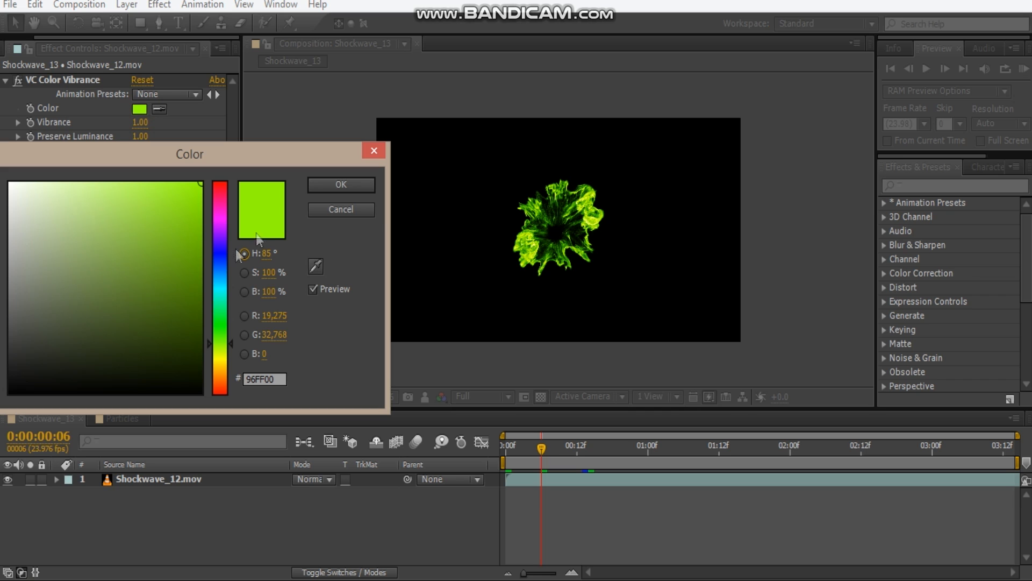
{"action": "left_click_drag", "start_coordinate": [221, 347], "coordinate": [221, 384]}
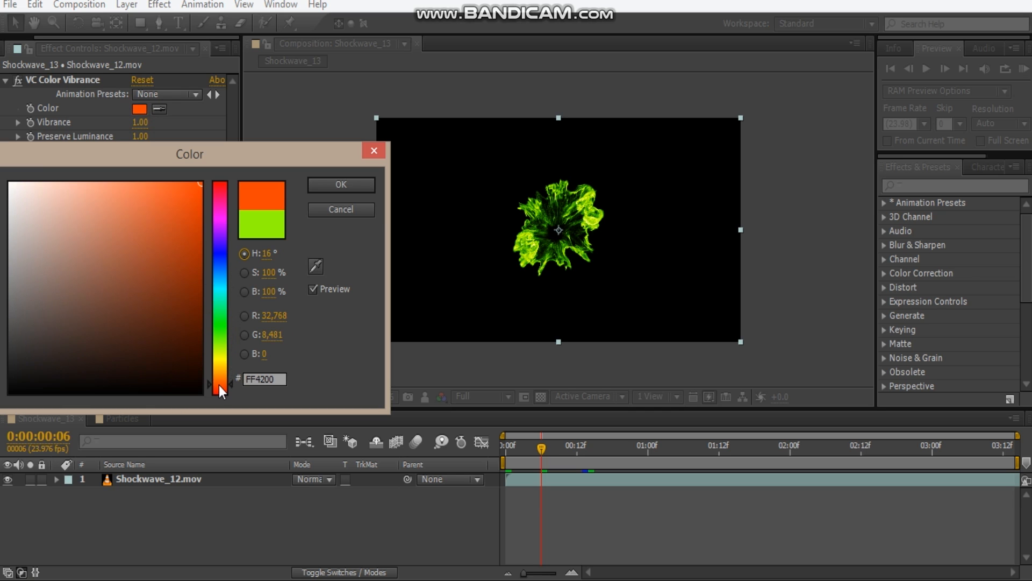
{"action": "left_click", "coordinate": [334, 184]}
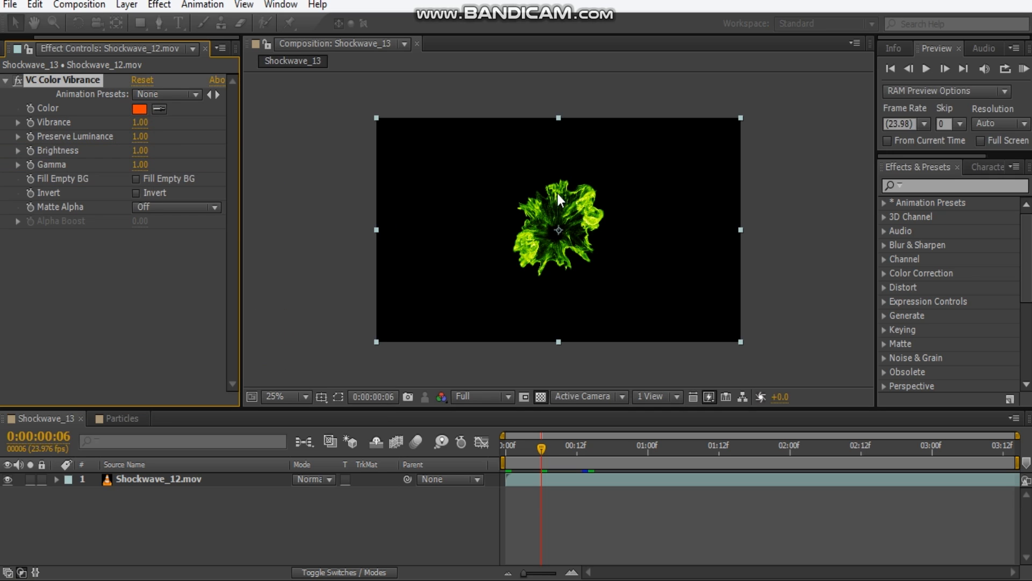
{"action": "scroll", "coordinate": [563, 219], "scroll_direction": "up", "scroll_amount": 4}
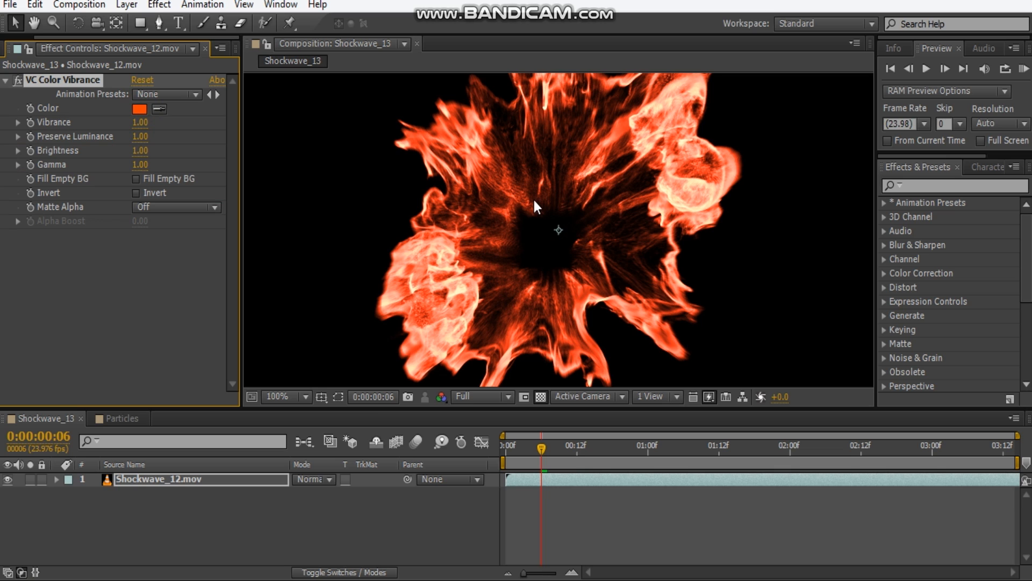
{"action": "scroll", "coordinate": [534, 200], "scroll_direction": "down", "scroll_amount": 2}
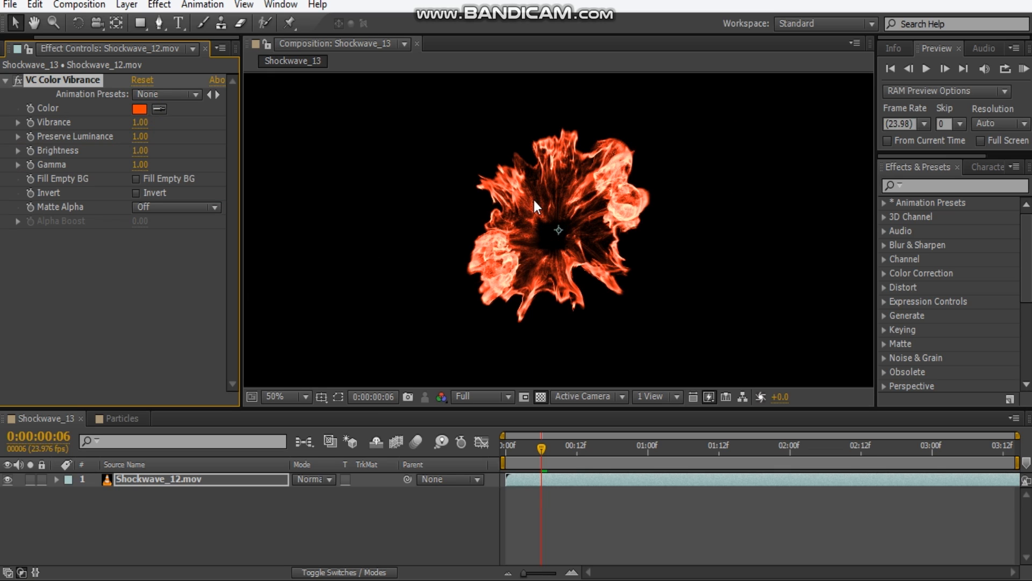
- Try lower and higher Vibrance amounts on the explosion, finishing with Vibrance set to 1
{"action": "left_click_drag", "start_coordinate": [142, 129], "coordinate": [251, 119]}
{"action": "left_click_drag", "start_coordinate": [139, 122], "coordinate": [295, 119]}
{"action": "left_click_drag", "start_coordinate": [141, 123], "coordinate": [2, 153]}
{"action": "left_click", "coordinate": [139, 122]}
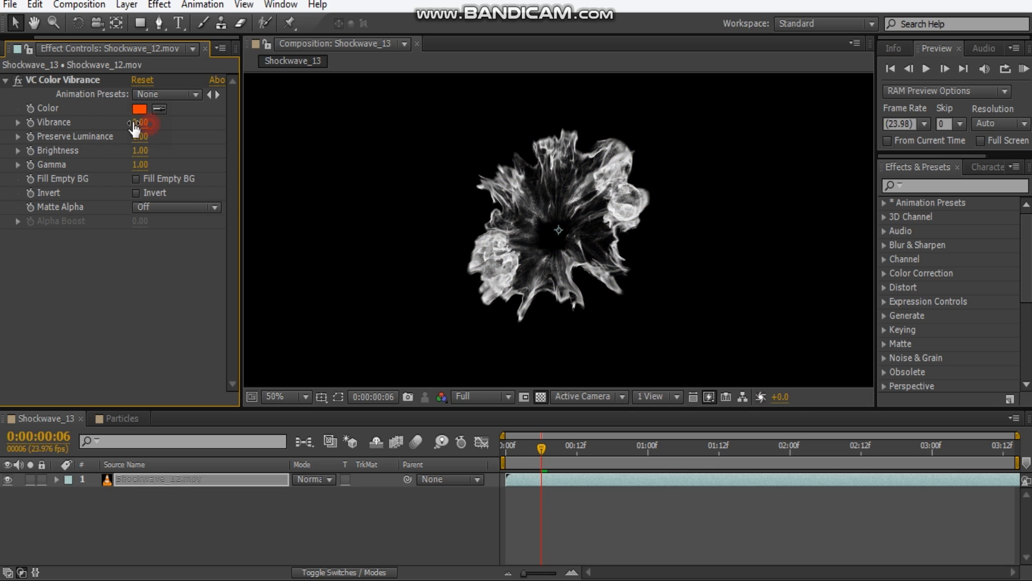
{"action": "type", "text": "1"}
{"action": "key", "text": "Return"}
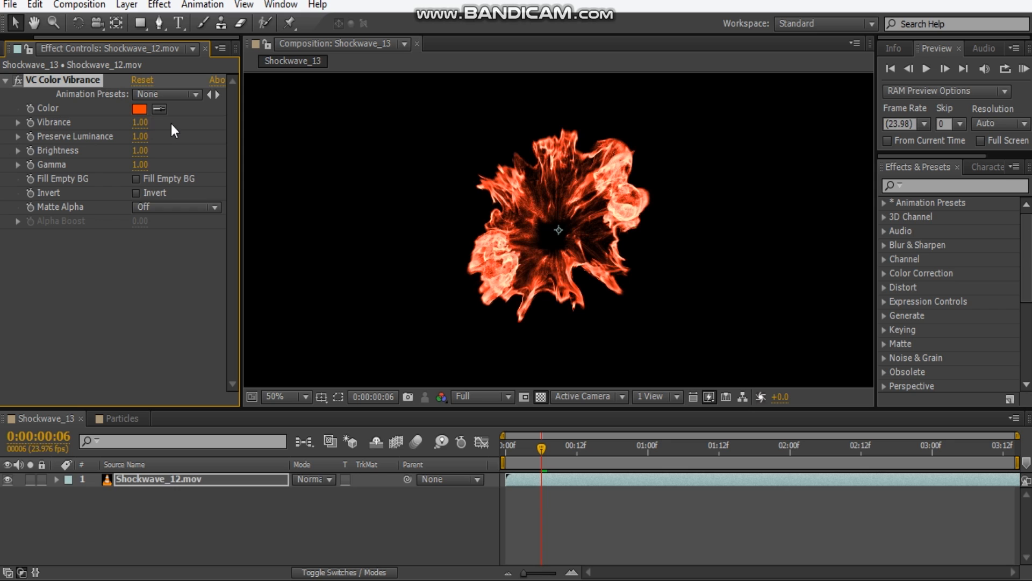
{"action": "scroll", "coordinate": [552, 269], "scroll_direction": "up", "scroll_amount": 1}
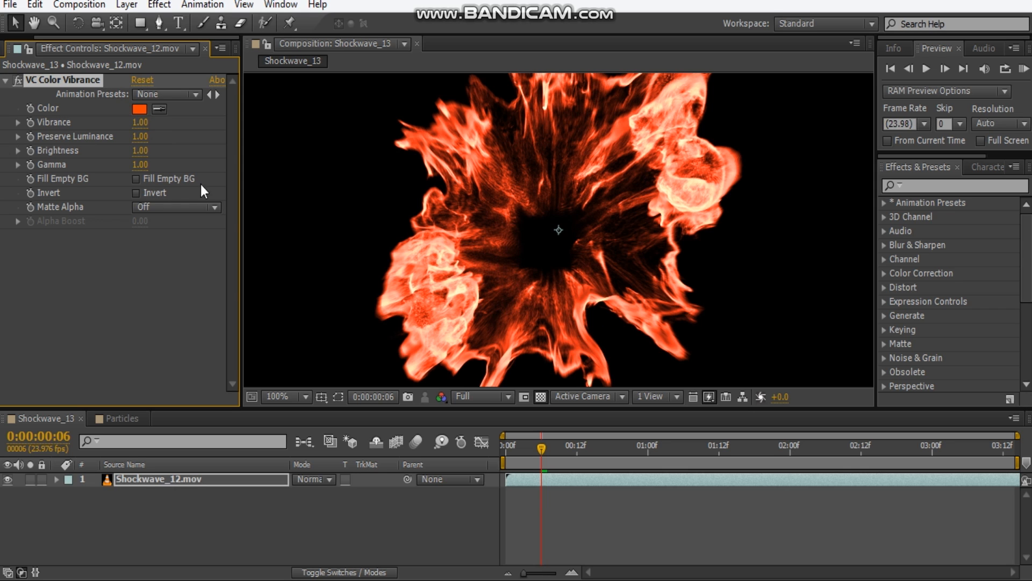
{"action": "left_click_drag", "start_coordinate": [141, 128], "coordinate": [477, 129]}
{"action": "left_click", "coordinate": [141, 122]}
{"action": "type", "text": "2"}
{"action": "key", "text": "BackSpace"}
{"action": "type", "text": "1"}
{"action": "key", "text": "Return"}
- Try different Preserve Luminance and Brightness amounts, finishing with Preserve Luminance at 1.00 and Brightness at 1.01
{"action": "left_click_drag", "start_coordinate": [141, 137], "coordinate": [114, 137]}
{"action": "left_click_drag", "start_coordinate": [141, 143], "coordinate": [271, 142]}
{"action": "left_click_drag", "start_coordinate": [144, 156], "coordinate": [98, 162]}
{"action": "left_click_drag", "start_coordinate": [140, 151], "coordinate": [334, 154]}
- Try low Gamma values such as 0.05 on the effect, finishing with Gamma set to 1.11
{"action": "left_click_drag", "start_coordinate": [147, 161], "coordinate": [79, 163]}
{"action": "left_click", "coordinate": [145, 164]}
{"action": "left_click_drag", "start_coordinate": [145, 165], "coordinate": [115, 167]}
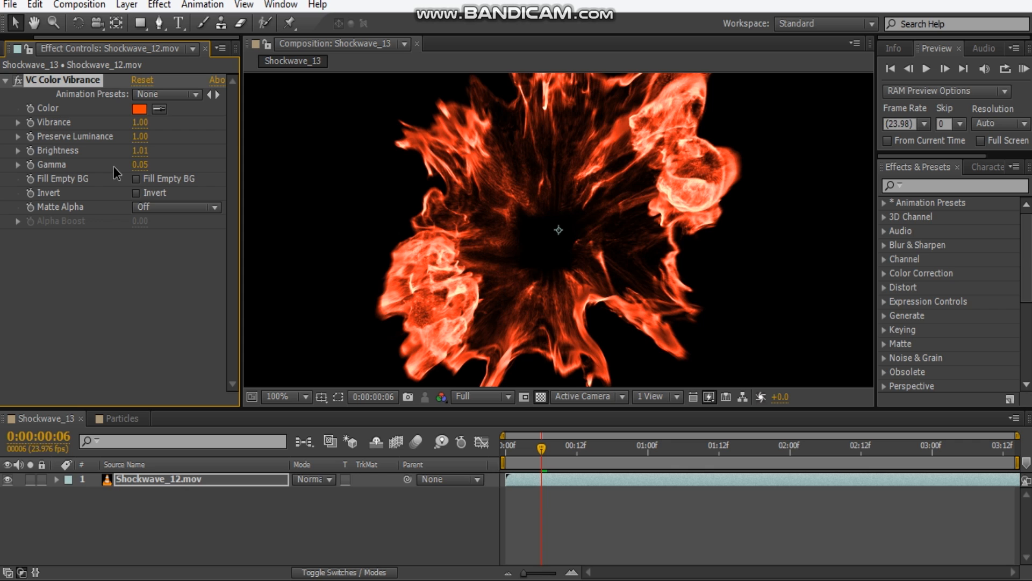
{"action": "left_click_drag", "start_coordinate": [139, 165], "coordinate": [216, 165]}
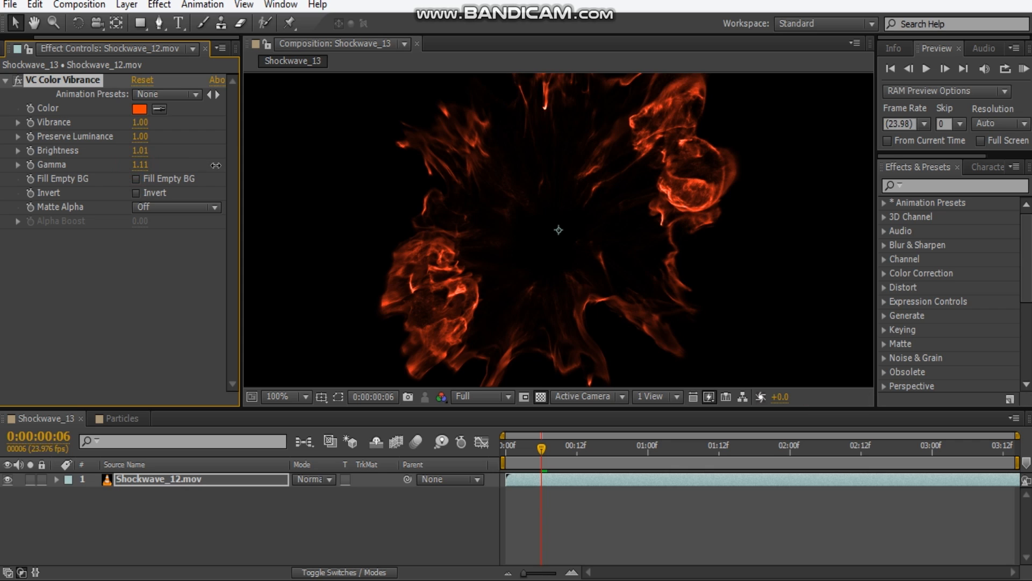
{"action": "left_click", "coordinate": [141, 164]}
{"action": "left_click", "coordinate": [150, 238]}
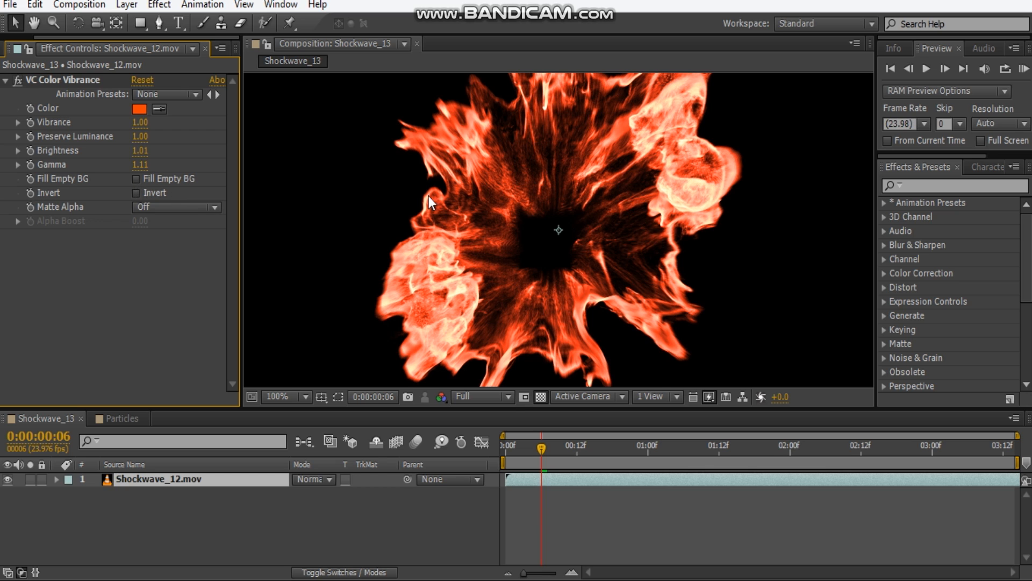
- Try the effect's Invert option on the explosion, inspect it at several magnifications, and turn Invert off again
{"action": "key", "text": "comma"}
{"action": "key", "text": "comma"}
{"action": "key", "text": "period"}
{"action": "key", "text": "period"}
{"action": "left_click", "coordinate": [136, 193]}
{"action": "key", "text": "comma"}
{"action": "key", "text": "comma"}
{"action": "key", "text": "period"}
{"action": "key", "text": "period"}
{"action": "key", "text": "comma"}
{"action": "key", "text": "period"}
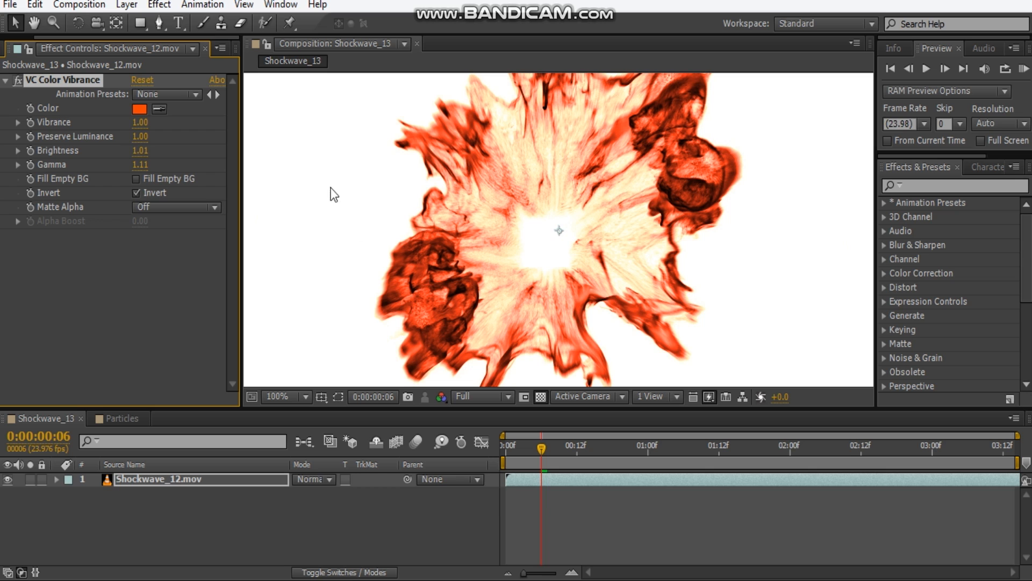
{"action": "left_click", "coordinate": [545, 396]}
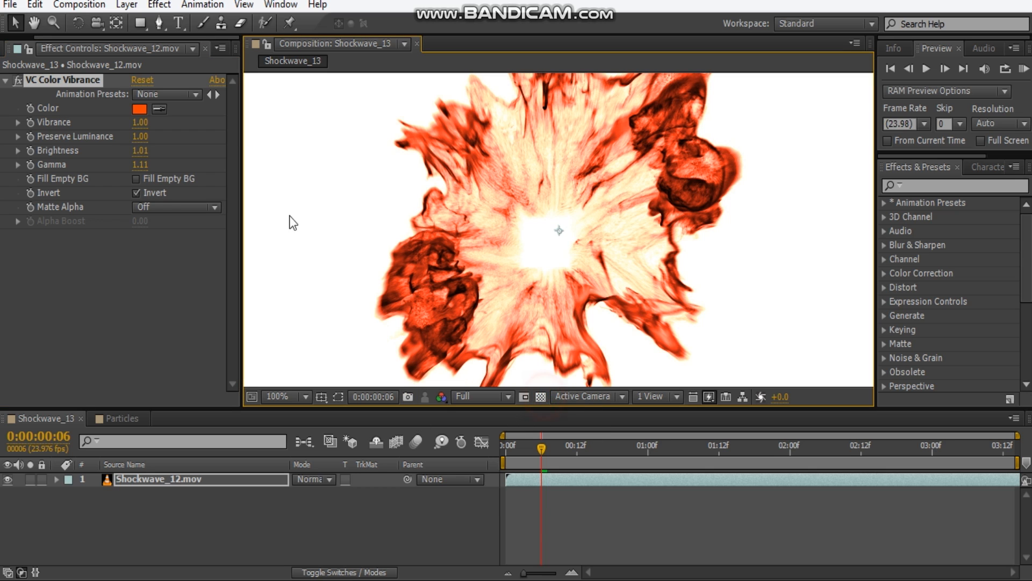
{"action": "left_click", "coordinate": [136, 193]}
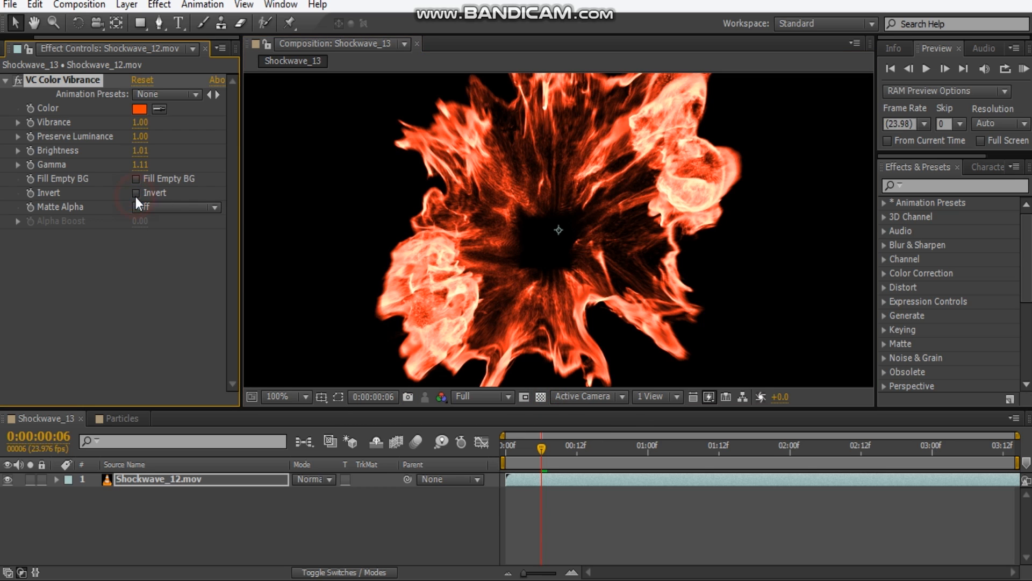
- Set Matte Alpha to On with Alpha Boost at 1.00, and inspect the explosion's transparency over the transparency grid
{"action": "left_click", "coordinate": [147, 207]}
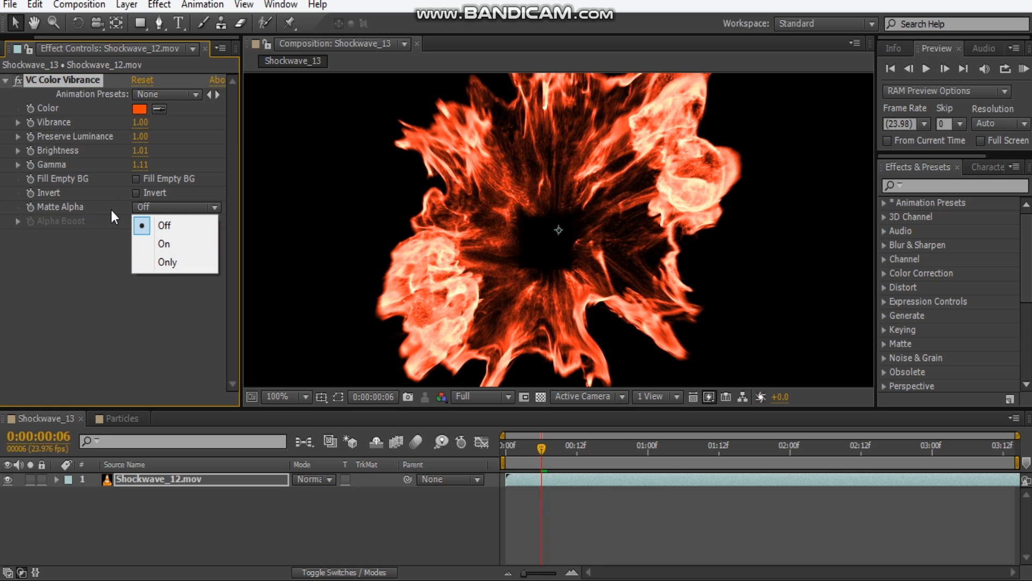
{"action": "left_click", "coordinate": [175, 243]}
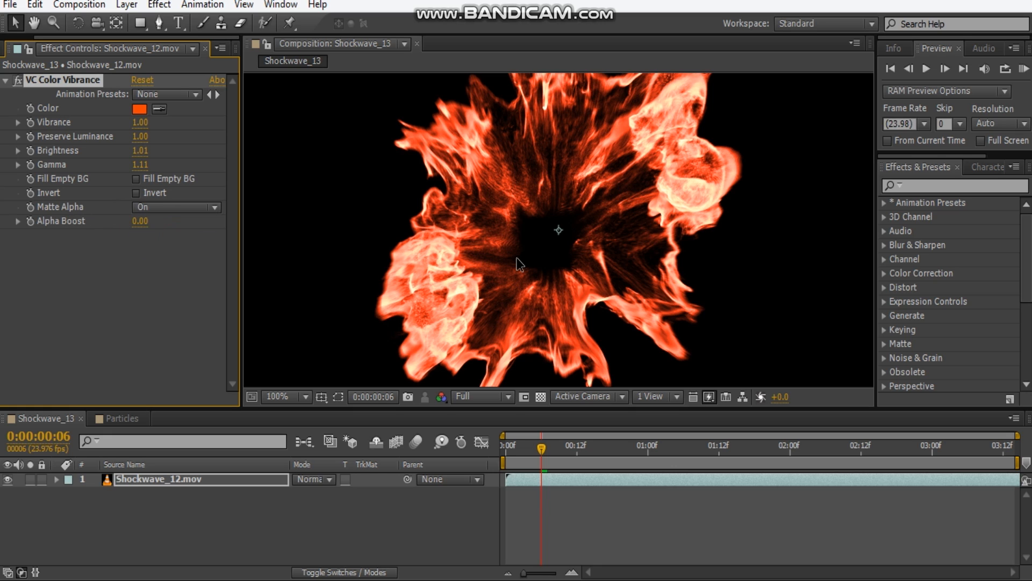
{"action": "left_click_drag", "start_coordinate": [143, 228], "coordinate": [223, 223]}
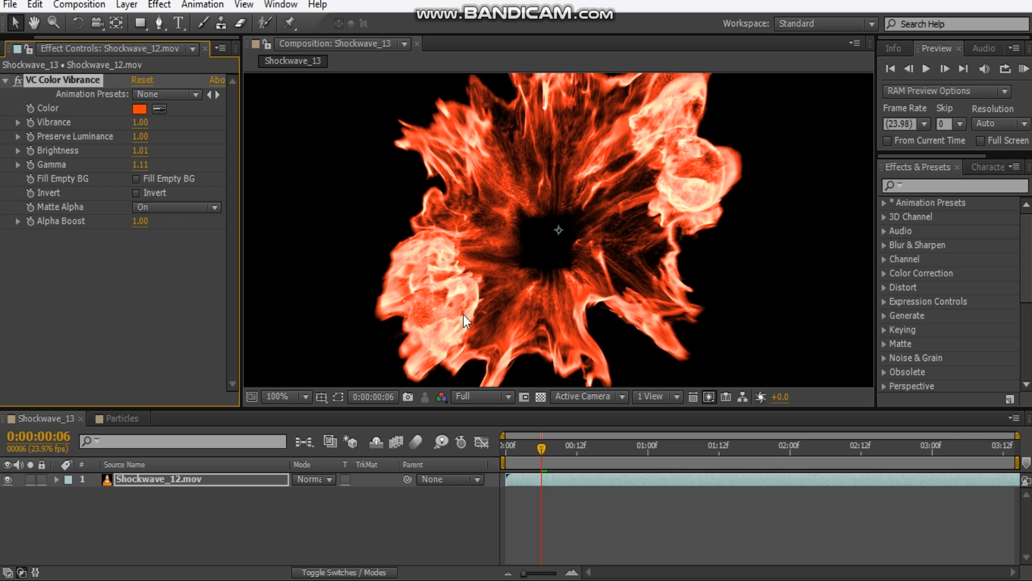
{"action": "scroll", "coordinate": [481, 254], "scroll_direction": "down", "scroll_amount": 1}
{"action": "scroll", "coordinate": [481, 254], "scroll_direction": "up", "scroll_amount": 2}
{"action": "scroll", "coordinate": [481, 252], "scroll_direction": "down", "scroll_amount": 2}
{"action": "scroll", "coordinate": [481, 252], "scroll_direction": "up", "scroll_amount": 2}
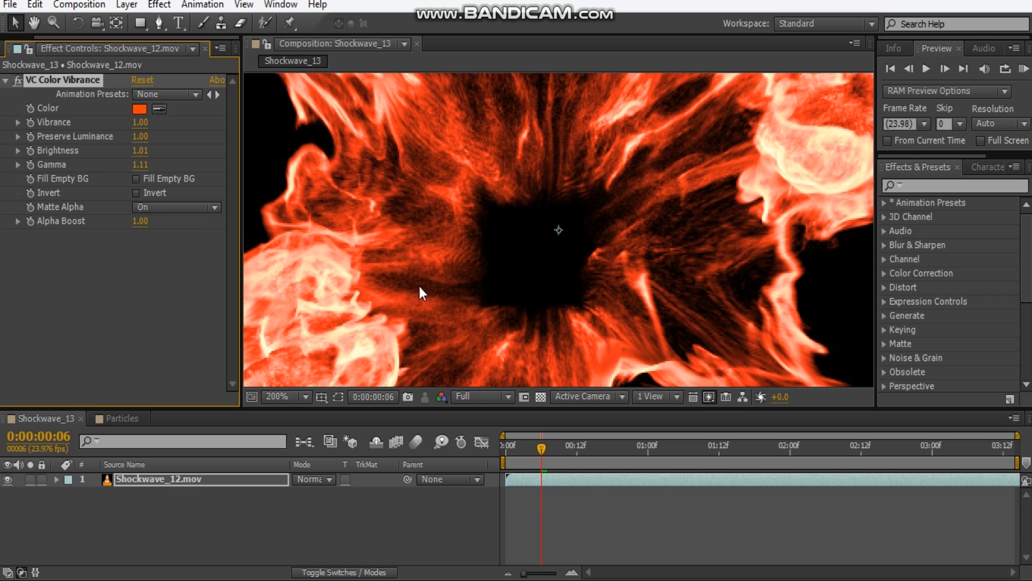
{"action": "left_click", "coordinate": [541, 397]}
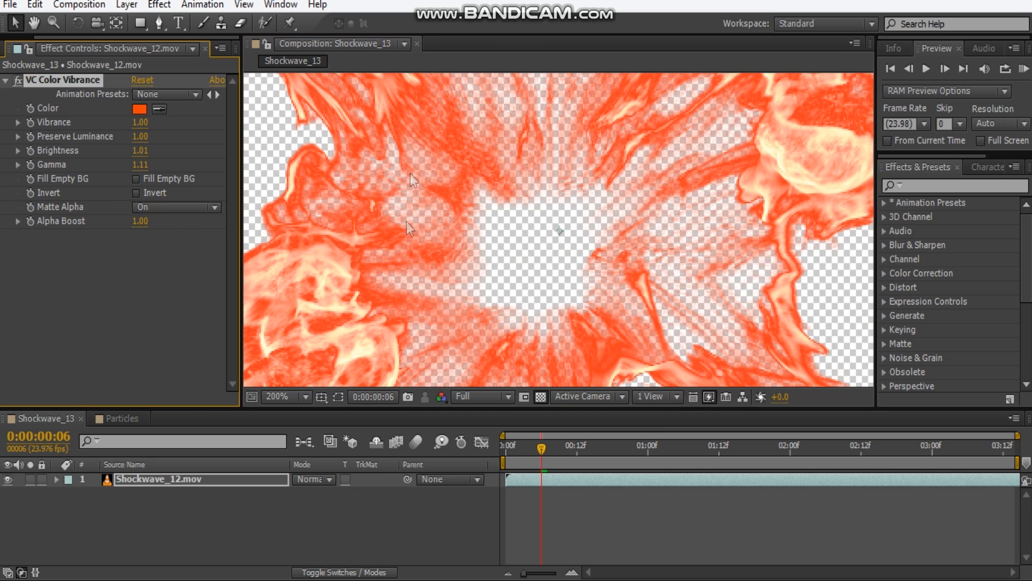
{"action": "left_click_drag", "start_coordinate": [144, 231], "coordinate": [82, 228]}
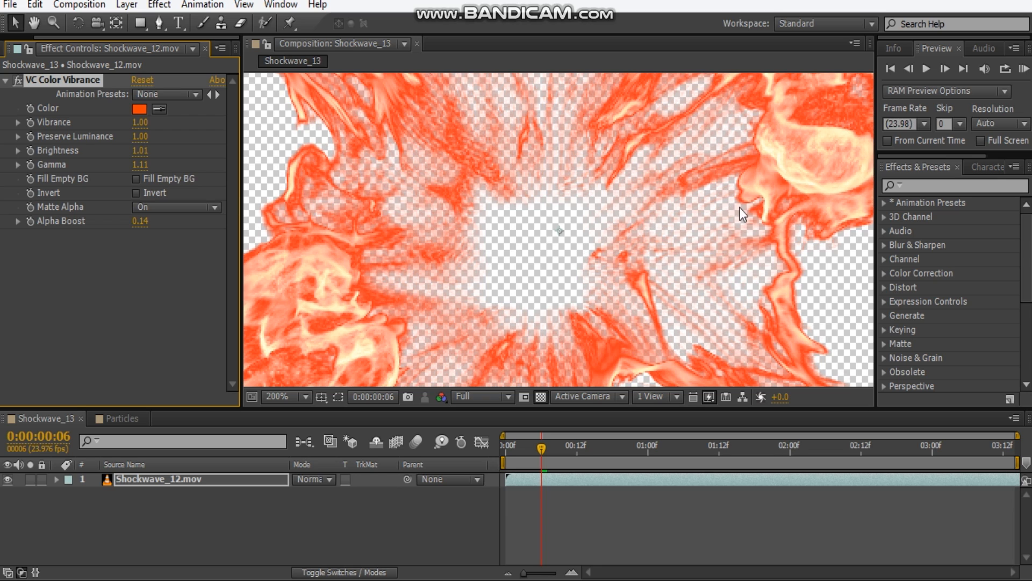
{"action": "key", "text": "ctrl+z"}
- Try Matte Alpha set to Only, comparing Alpha Boost at 0.00 and 1.00
{"action": "left_click", "coordinate": [152, 207]}
{"action": "left_click", "coordinate": [167, 262]}
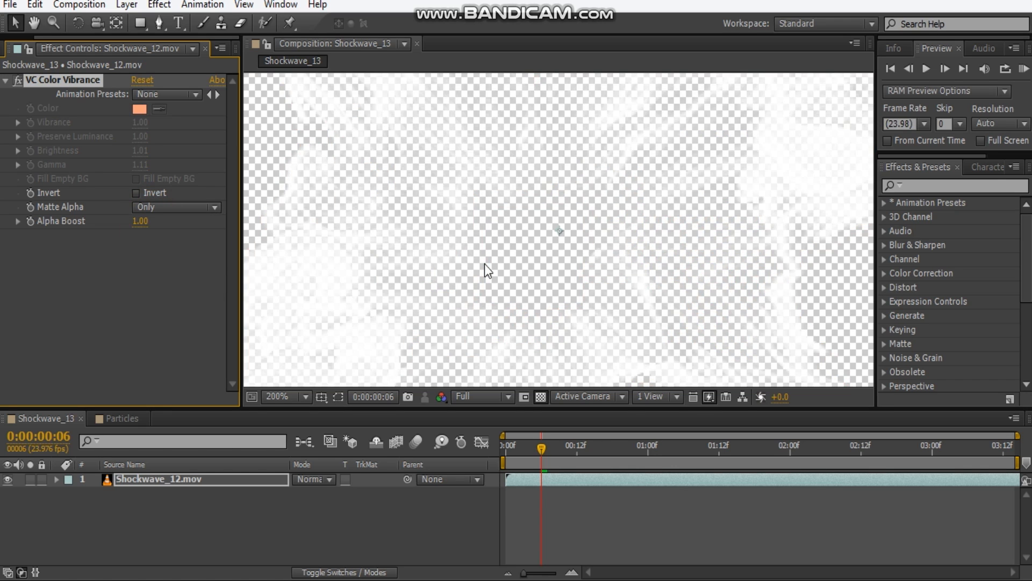
{"action": "scroll", "coordinate": [560, 228], "scroll_direction": "down", "scroll_amount": 1}
{"action": "left_click_drag", "start_coordinate": [141, 223], "coordinate": [3, 235]}
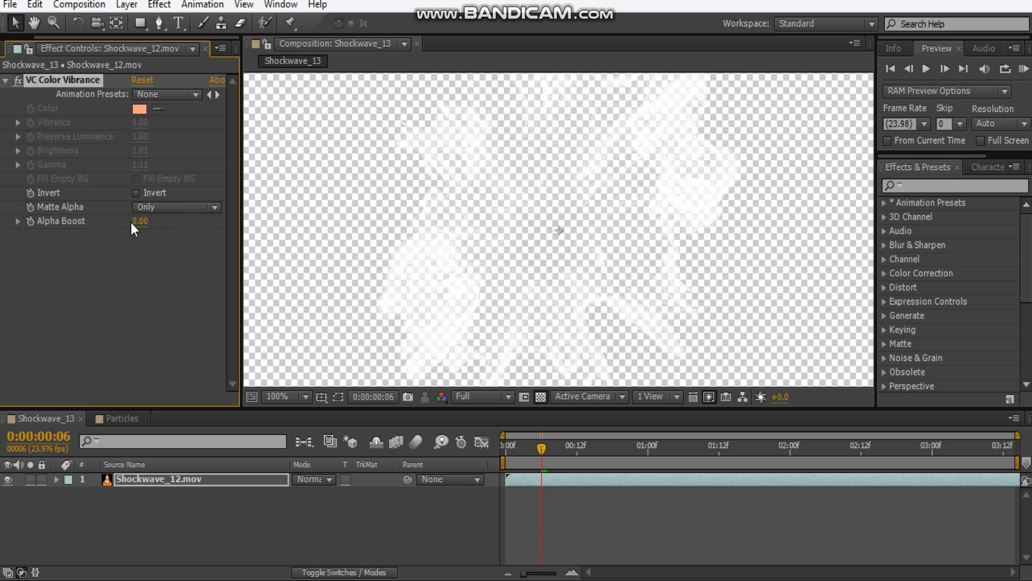
{"action": "left_click_drag", "start_coordinate": [130, 221], "coordinate": [241, 223]}
{"action": "scroll", "coordinate": [561, 226], "scroll_direction": "up", "scroll_amount": 1}
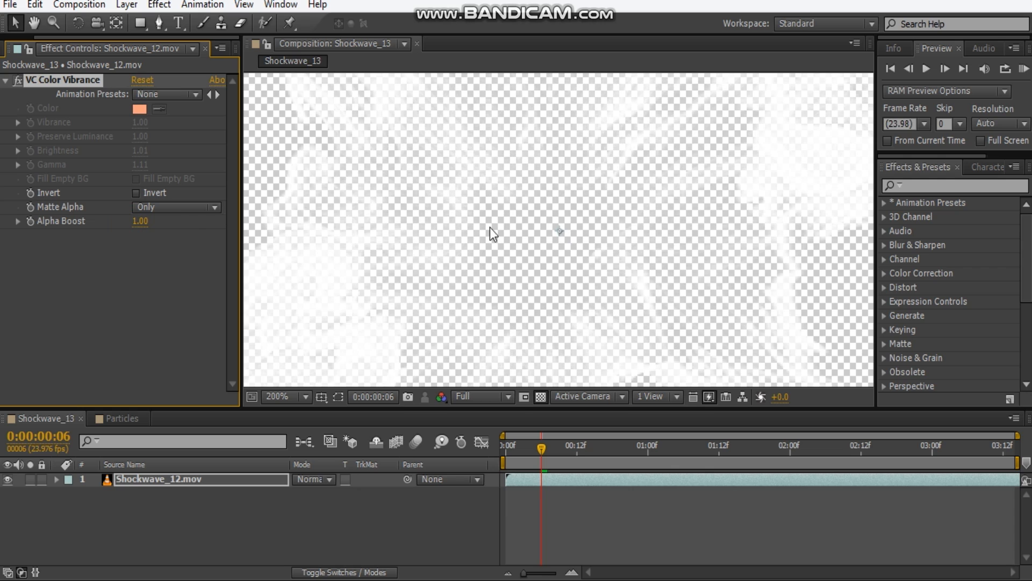
- Set Matte Alpha to Off and reset all VC Color Vibrance settings to their defaults
{"action": "left_click", "coordinate": [190, 210]}
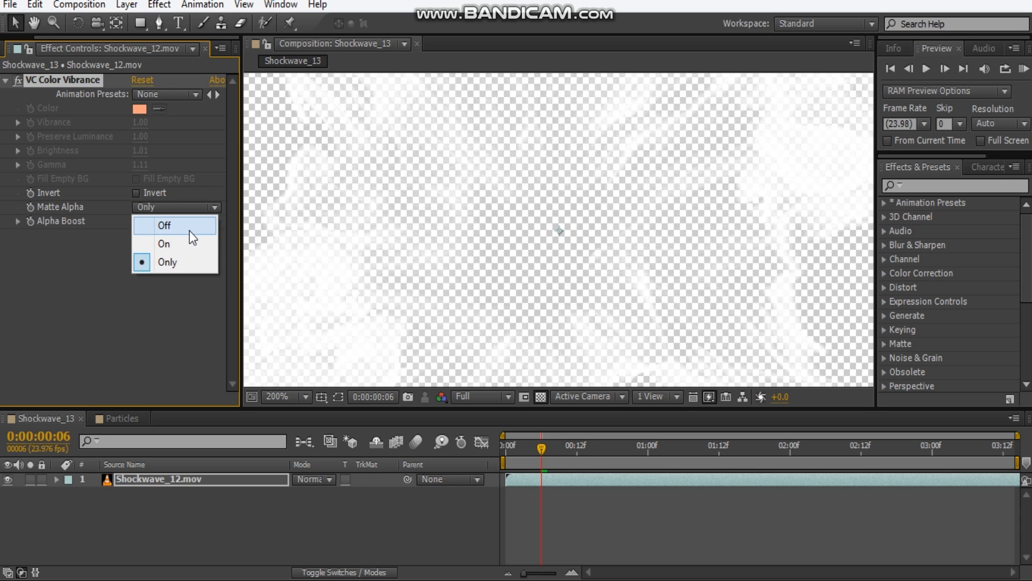
{"action": "left_click", "coordinate": [189, 231]}
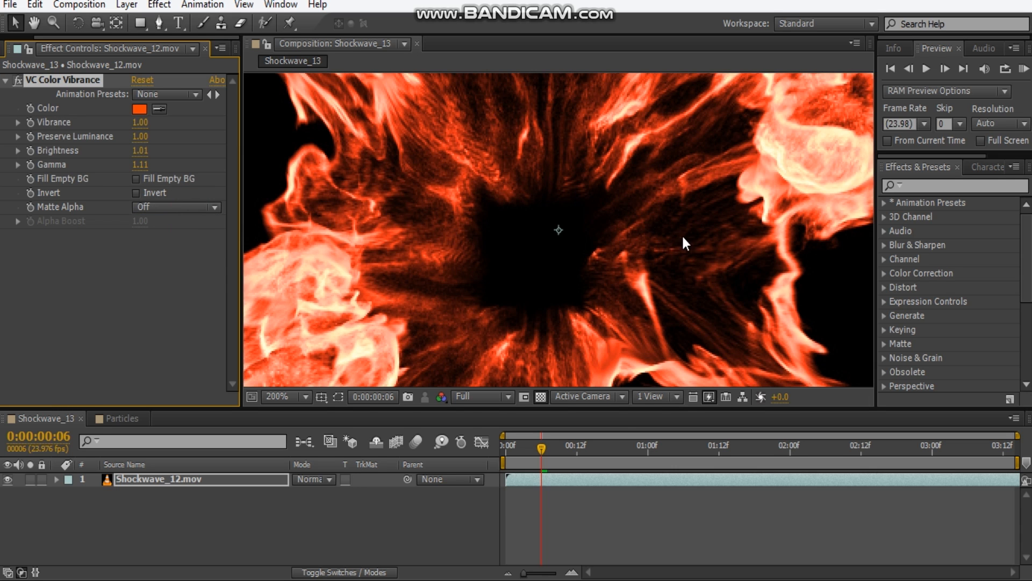
{"action": "scroll", "coordinate": [683, 237], "scroll_direction": "down", "scroll_amount": 2}
{"action": "scroll", "coordinate": [682, 237], "scroll_direction": "up", "scroll_amount": 1}
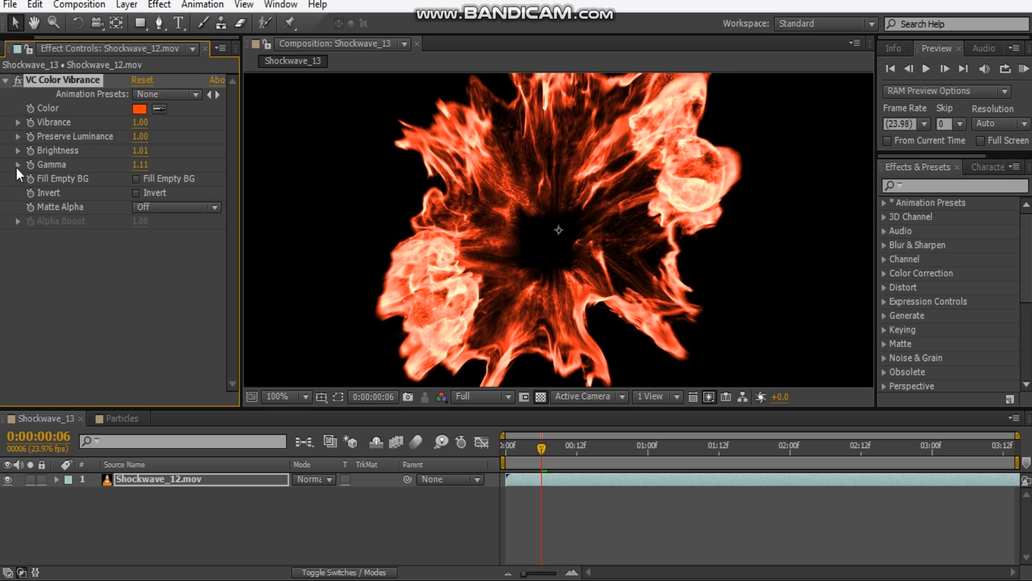
{"action": "left_click", "coordinate": [134, 79]}
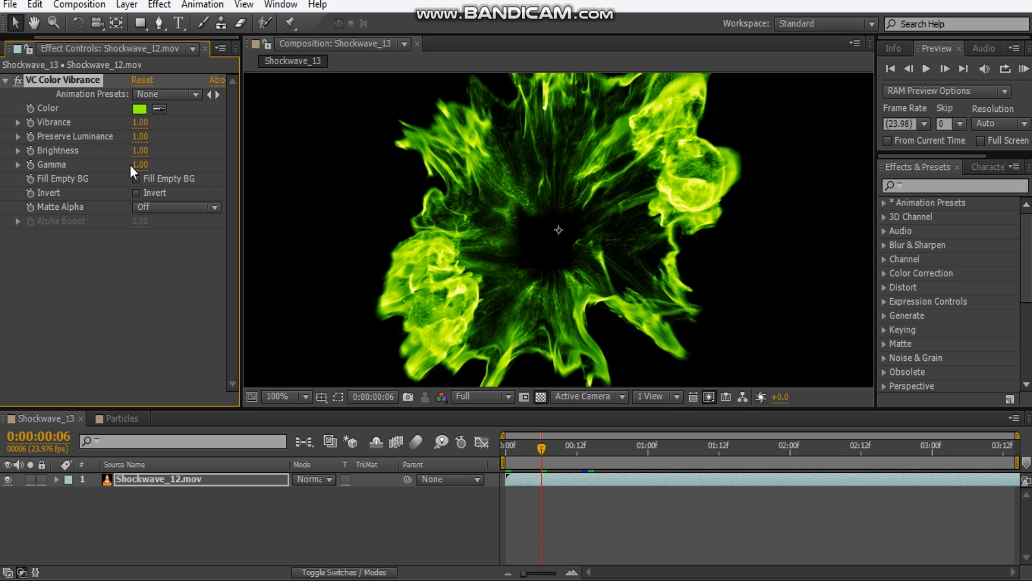
- Turn off VC Color Vibrance and add a Curves effect to the Shockwave_12.mov layer
{"action": "left_click", "coordinate": [7, 83]}
{"action": "right_click", "coordinate": [59, 119]}
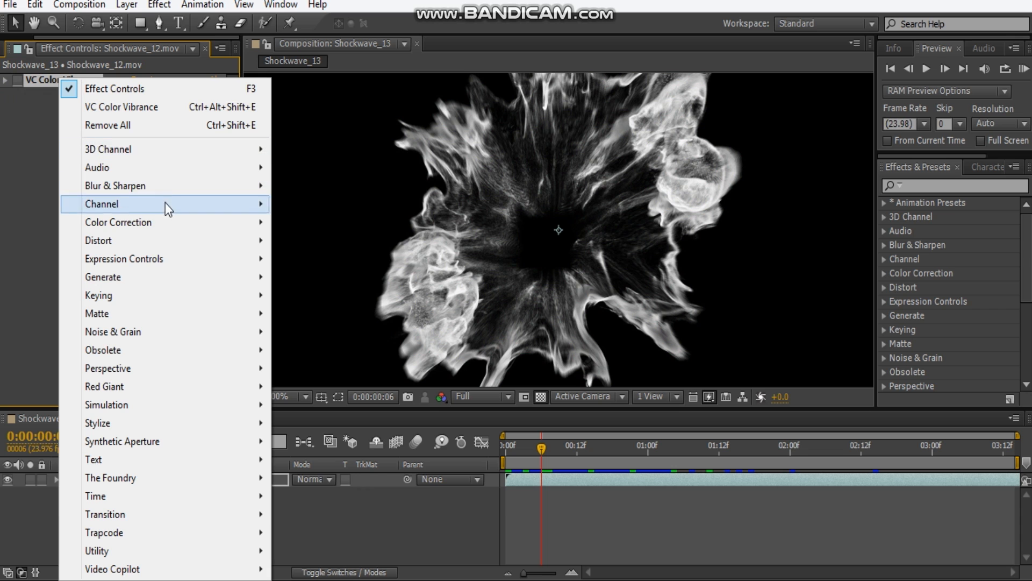
{"action": "mouse_move", "coordinate": [173, 223]}
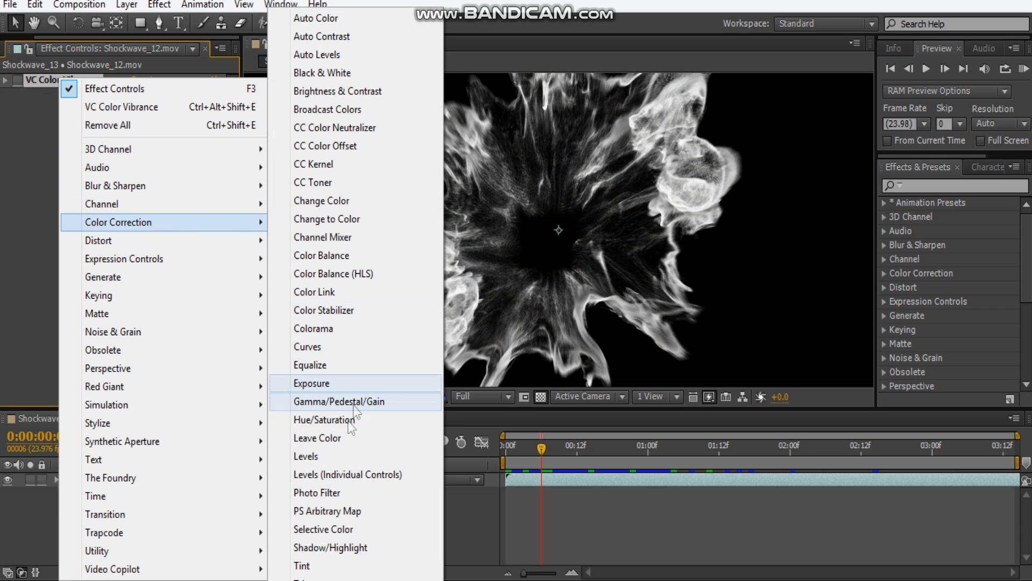
{"action": "left_click", "coordinate": [333, 348]}
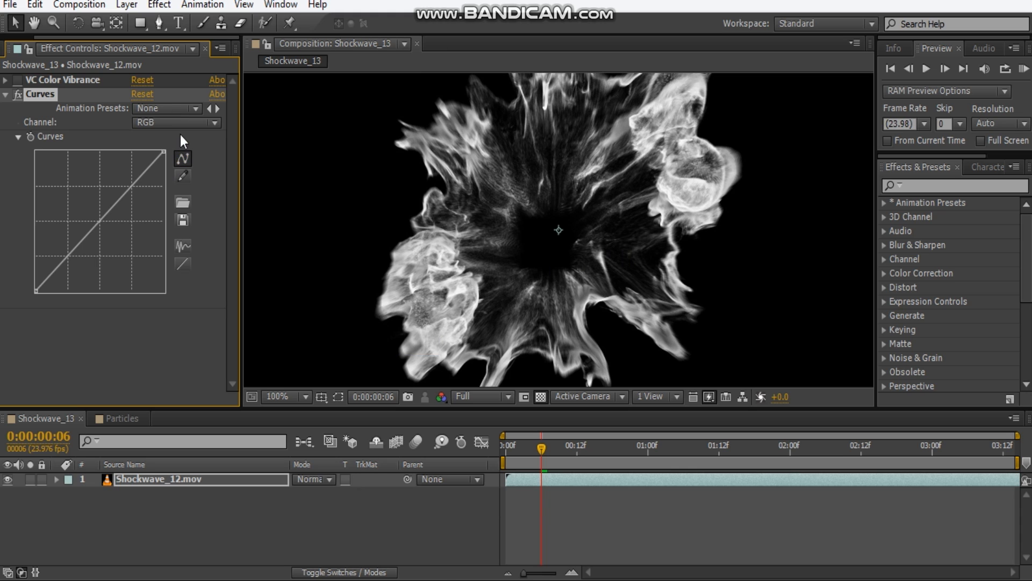
- Raise the Red channel's curve steeply in the Curves effect to tint the explosion red
{"action": "left_click", "coordinate": [160, 125]}
{"action": "left_click", "coordinate": [166, 156]}
{"action": "left_click", "coordinate": [86, 228]}
{"action": "left_click_drag", "start_coordinate": [62, 224], "coordinate": [53, 215]}
- Bend the Blue channel's curve downward near its middle to turn the explosion orange
{"action": "left_click", "coordinate": [200, 122]}
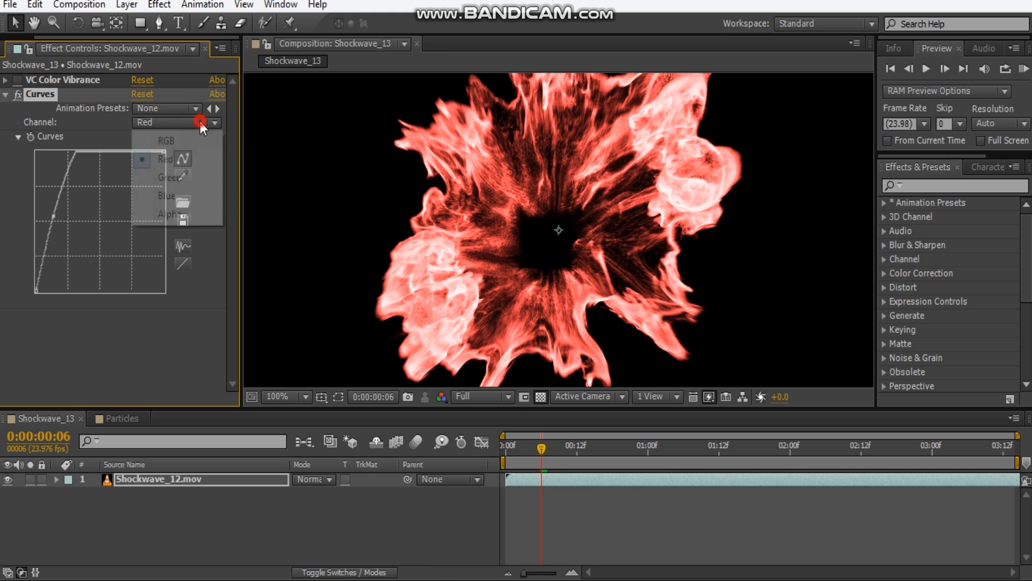
{"action": "left_click", "coordinate": [167, 195]}
{"action": "left_click_drag", "start_coordinate": [96, 226], "coordinate": [104, 255]}
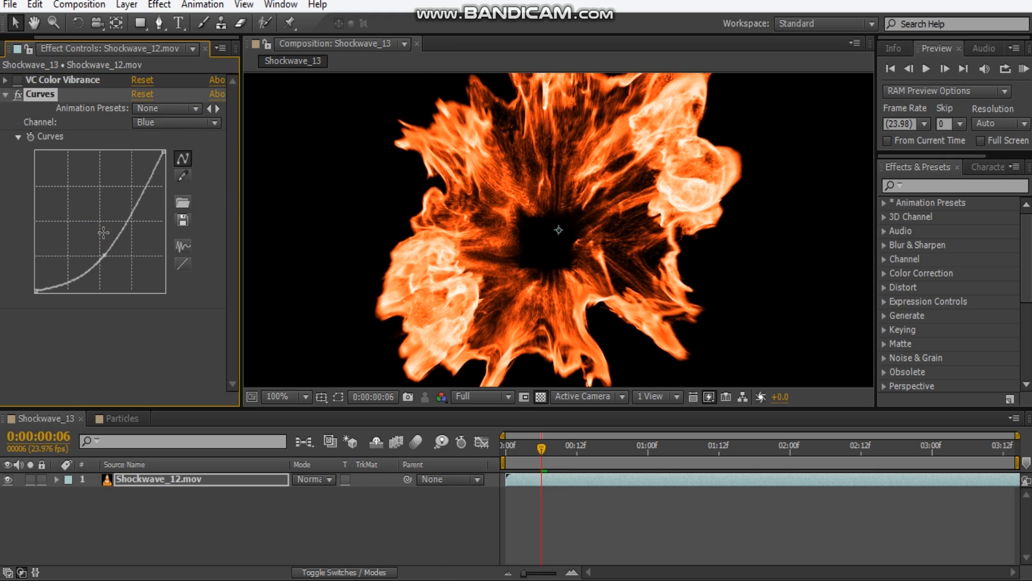
- Lower the Green channel's curve slightly with one point in the shadows and one in the highlights
{"action": "left_click", "coordinate": [148, 122]}
{"action": "left_click", "coordinate": [156, 176]}
{"action": "left_click_drag", "start_coordinate": [79, 247], "coordinate": [79, 257]}
{"action": "left_click_drag", "start_coordinate": [122, 196], "coordinate": [121, 205]}
{"action": "left_click_drag", "start_coordinate": [79, 257], "coordinate": [77, 254]}
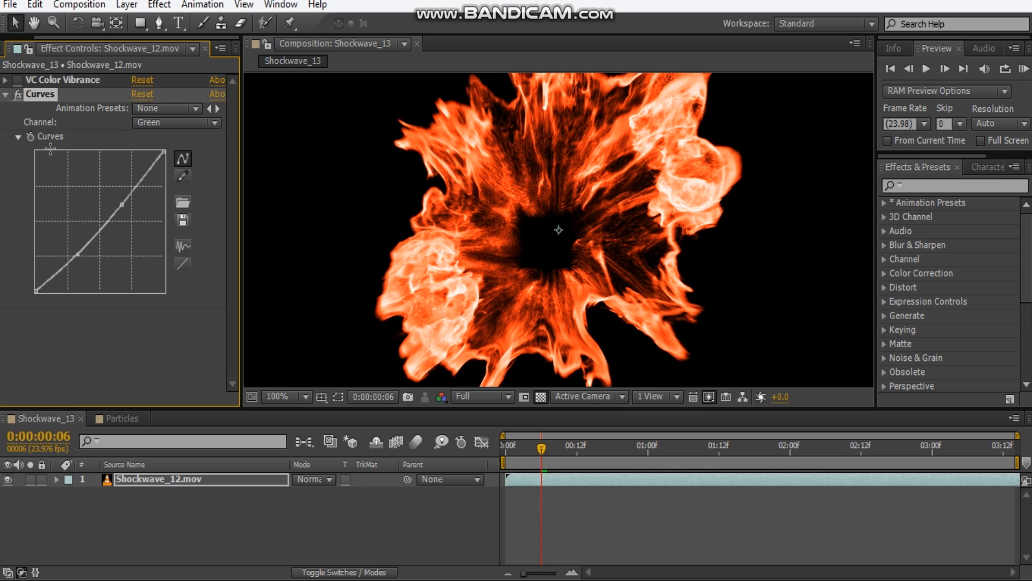
- Disable the Curves effect and enable VC Color Vibrance again with its settings expanded
{"action": "left_click", "coordinate": [4, 96]}
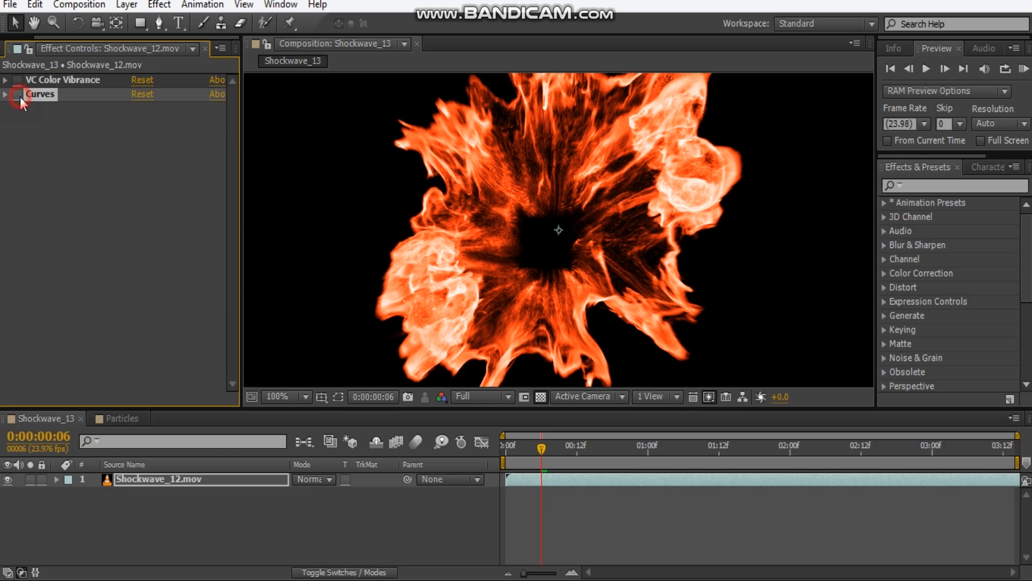
{"action": "left_click", "coordinate": [18, 94]}
{"action": "left_click", "coordinate": [18, 80]}
{"action": "left_click", "coordinate": [5, 80]}
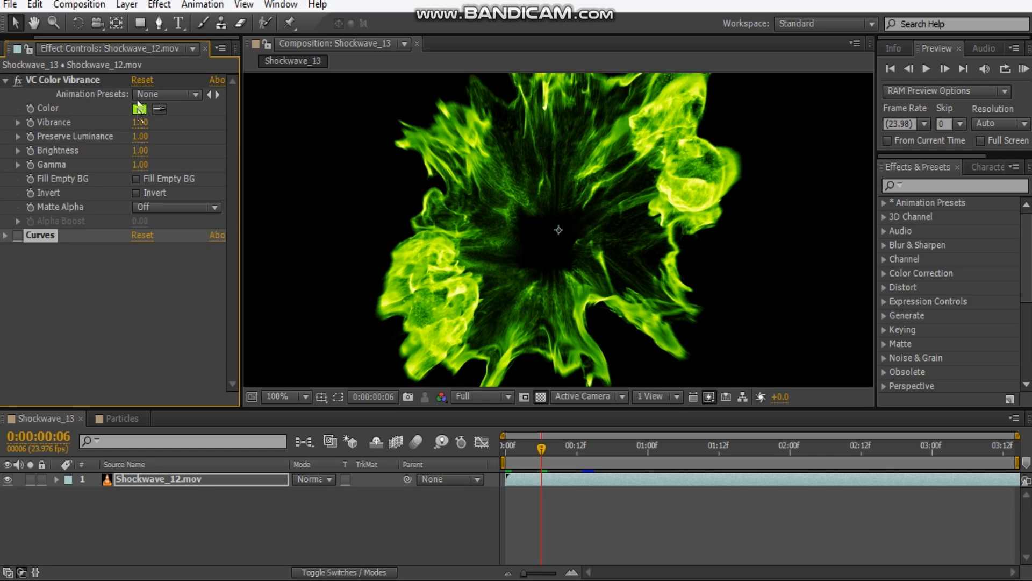
- Set the VC Color Vibrance color to orange FF7E00
{"action": "left_click", "coordinate": [139, 109]}
{"action": "left_click_drag", "start_coordinate": [224, 353], "coordinate": [225, 376]}
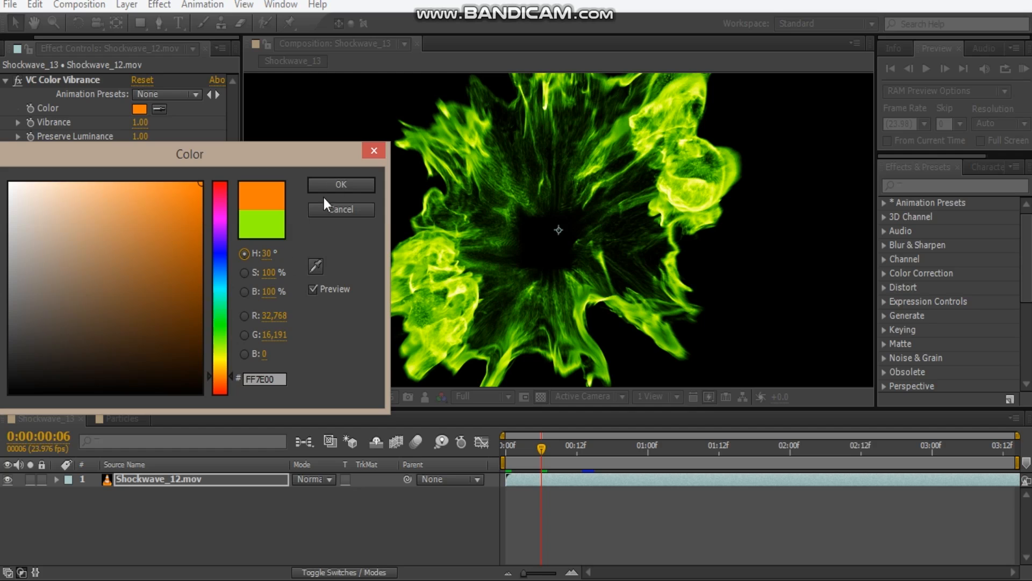
{"action": "left_click", "coordinate": [341, 184]}
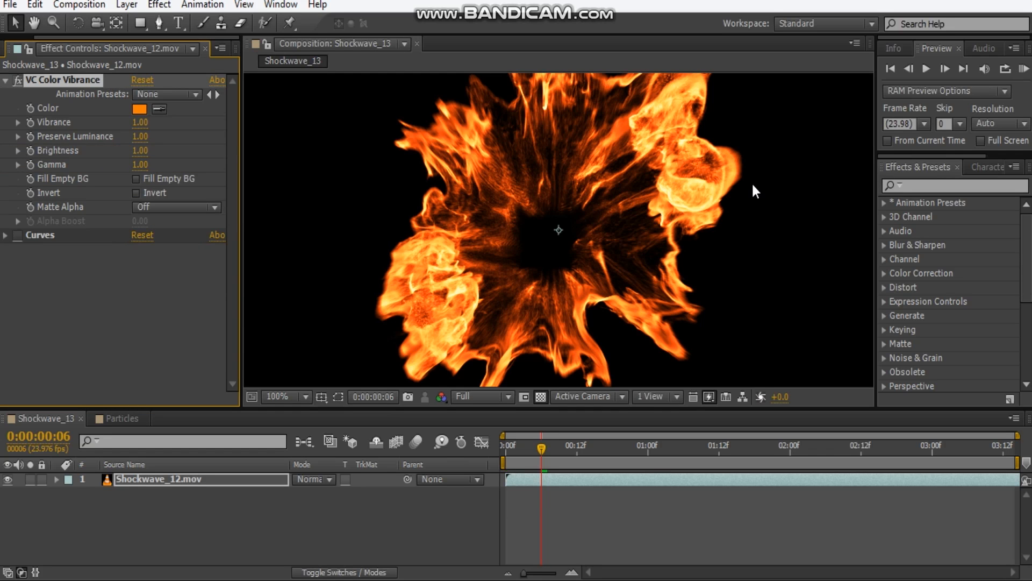
- Set VC Color Vibrance's Vibrance to 2.00 and view the whole explosion at 50% magnification
{"action": "left_click", "coordinate": [138, 108]}
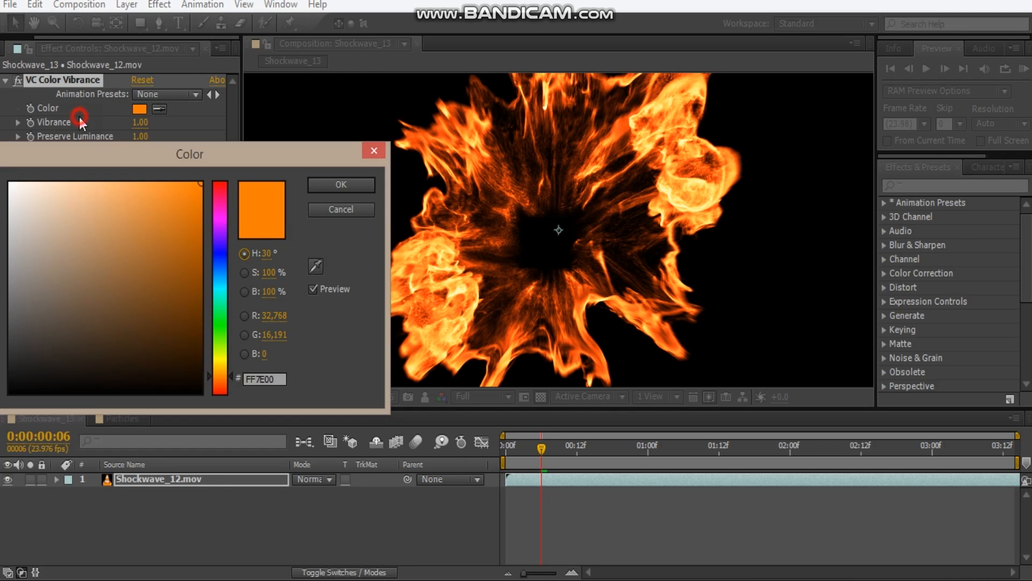
{"action": "left_click", "coordinate": [357, 209]}
{"action": "left_click_drag", "start_coordinate": [143, 123], "coordinate": [509, 117]}
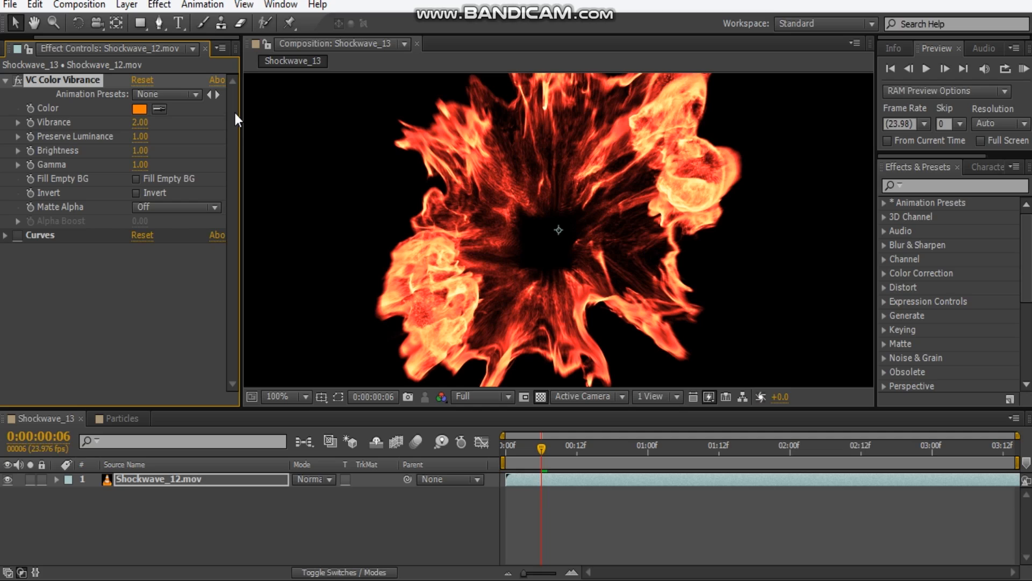
{"action": "left_click", "coordinate": [6, 81]}
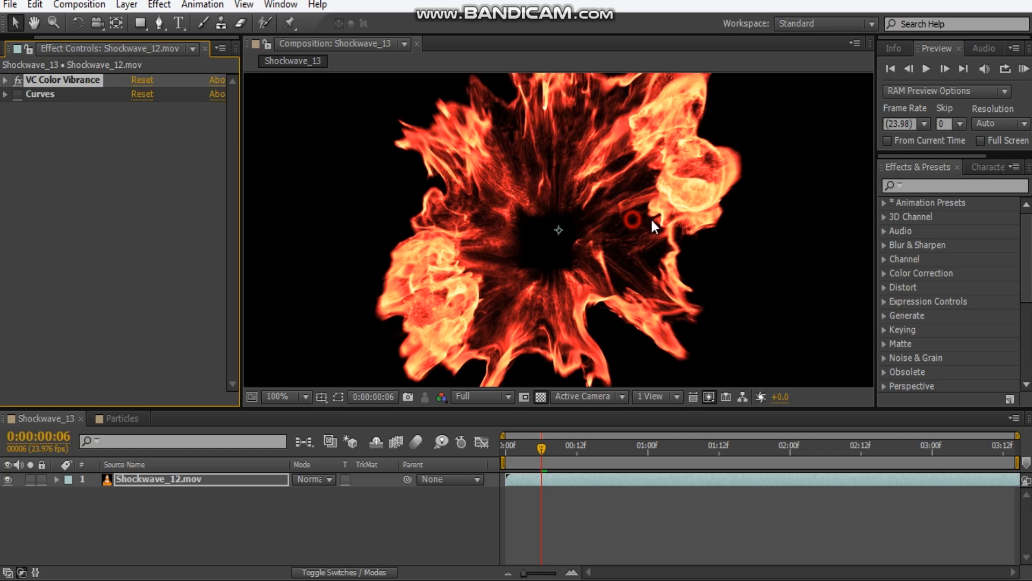
{"action": "key", "text": "comma"}
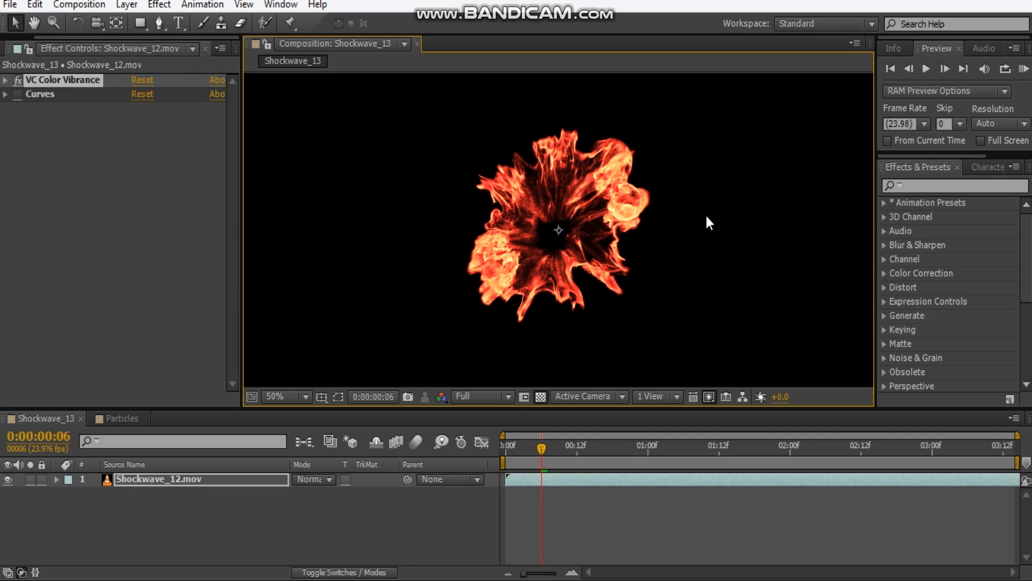
- Open the Particles composition and play its animation from the first frame
{"action": "left_click", "coordinate": [115, 420]}
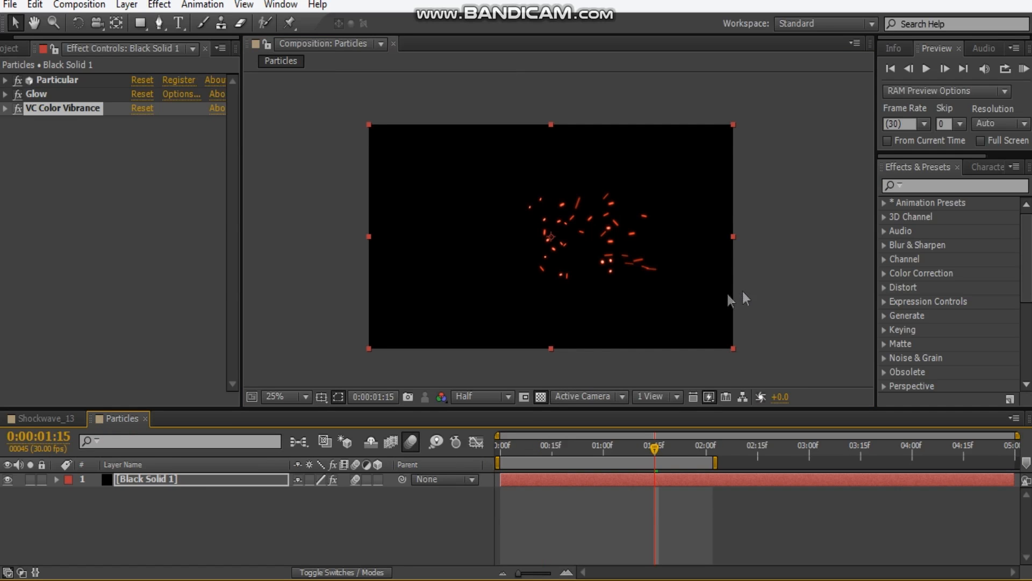
{"action": "left_click", "coordinate": [749, 290]}
{"action": "scroll", "coordinate": [704, 288], "scroll_direction": "up", "scroll_amount": 1}
{"action": "scroll", "coordinate": [704, 288], "scroll_direction": "down", "scroll_amount": 1}
{"action": "scroll", "coordinate": [702, 291], "scroll_direction": "up", "scroll_amount": 1}
{"action": "scroll", "coordinate": [676, 360], "scroll_direction": "down", "scroll_amount": 1}
{"action": "left_click_drag", "start_coordinate": [582, 457], "coordinate": [472, 469]}
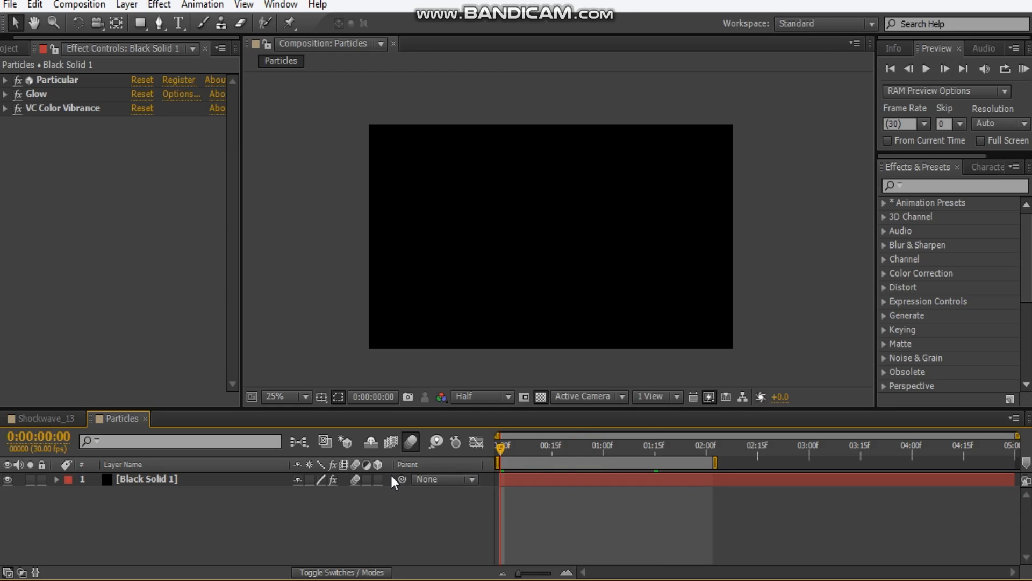
{"action": "left_click", "coordinate": [926, 69]}
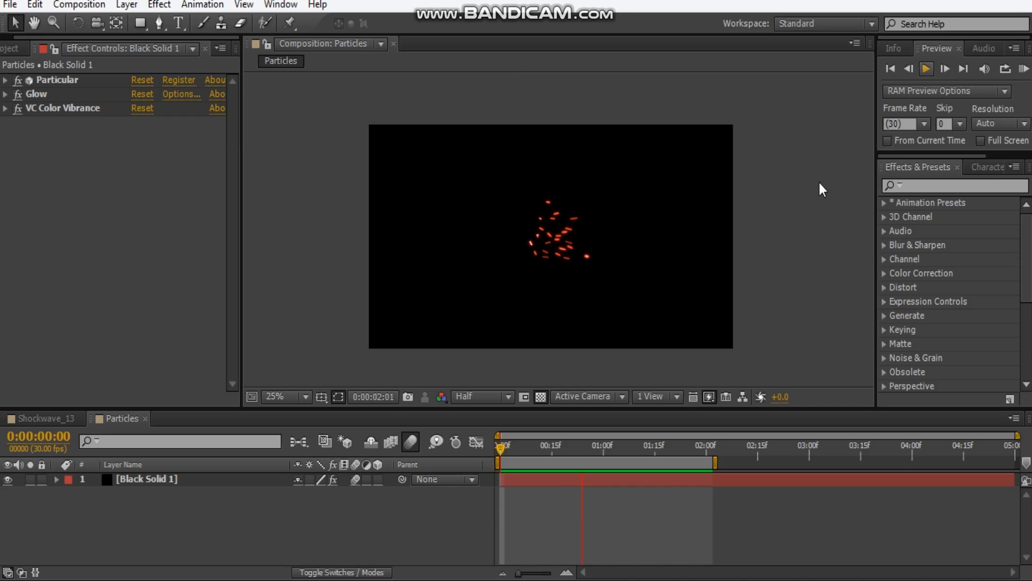
- Stop at 0:00:01:16, expand the Particular settings, and reveal the keyframed properties of Black Solid 1
{"action": "left_click", "coordinate": [522, 459]}
{"action": "left_click_drag", "start_coordinate": [528, 450], "coordinate": [658, 446]}
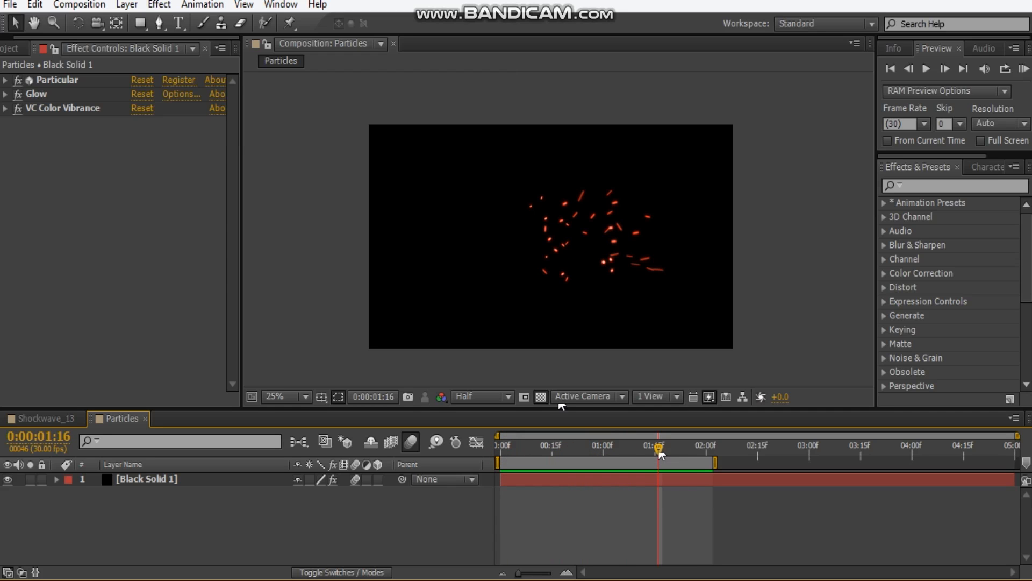
{"action": "left_click", "coordinate": [6, 80]}
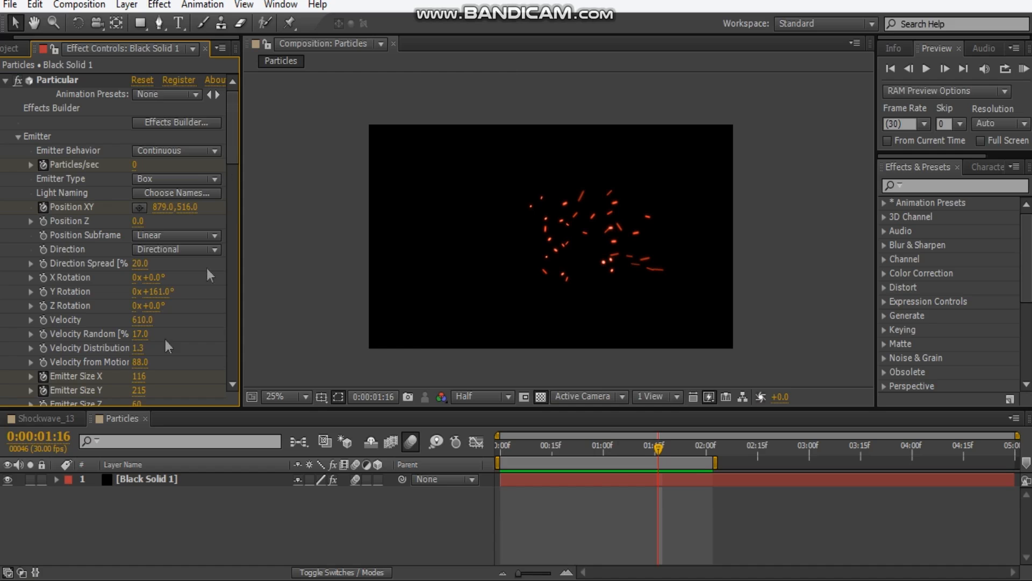
{"action": "left_click", "coordinate": [131, 479]}
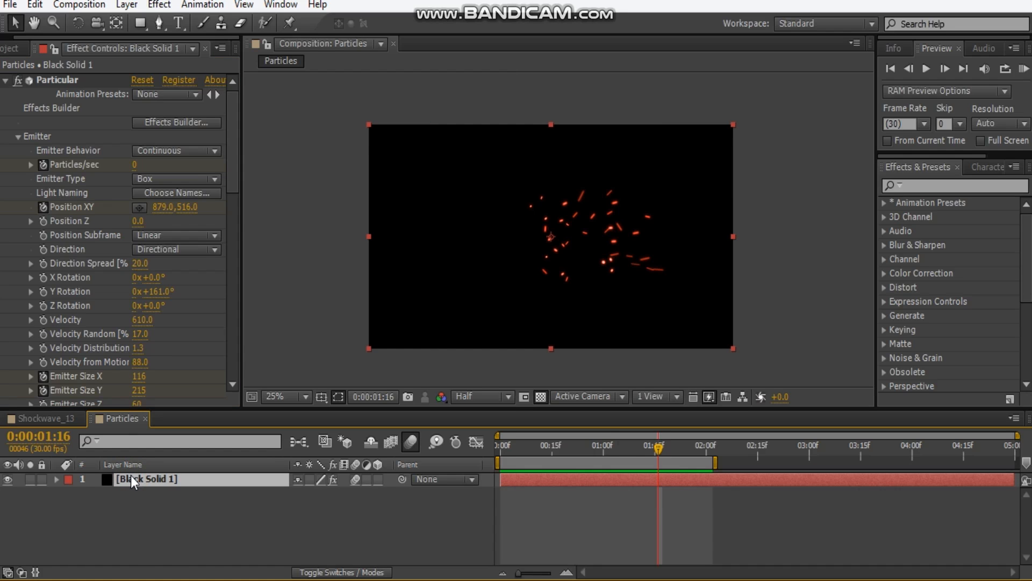
{"action": "key", "text": "u"}
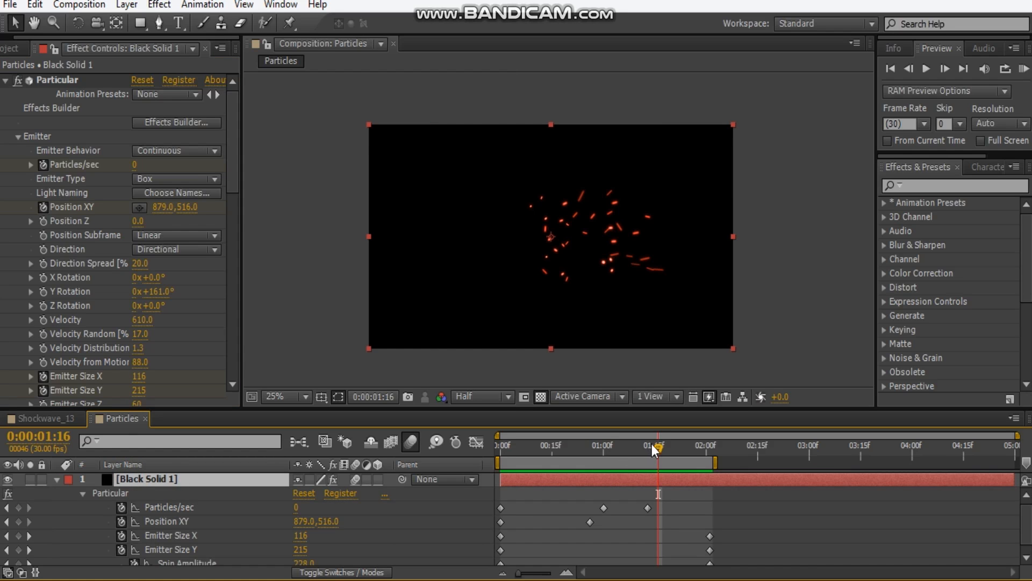
- Examine Particular's Particles/sec and Position XY keyframes by scrubbing from the start through 0:00:01:00 and 0:00:01:13 to 0:00:00:26
{"action": "key", "text": "Home"}
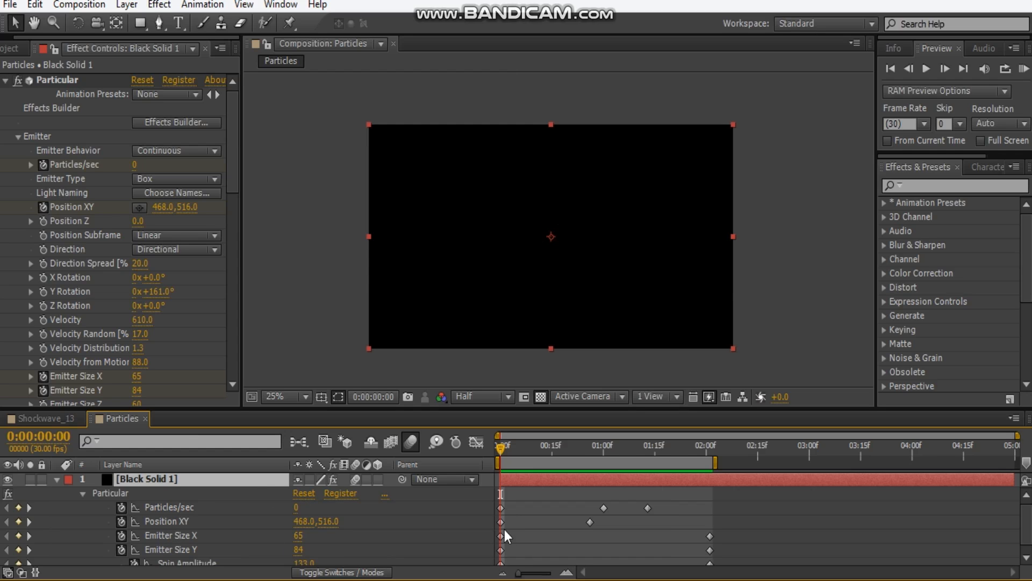
{"action": "scroll", "coordinate": [1028, 537], "scroll_direction": "down", "scroll_amount": 1}
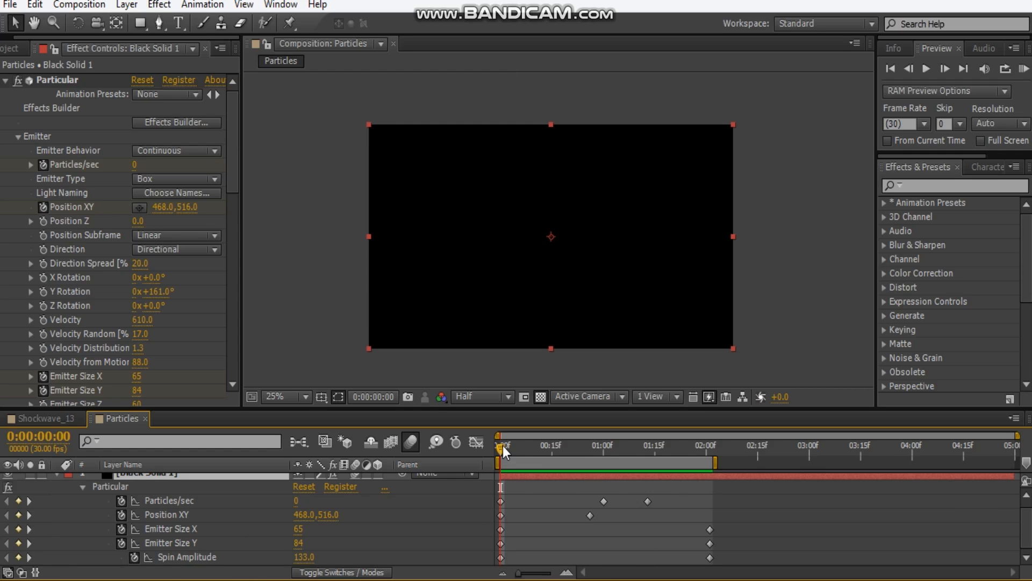
{"action": "left_click_drag", "start_coordinate": [502, 445], "coordinate": [607, 448]}
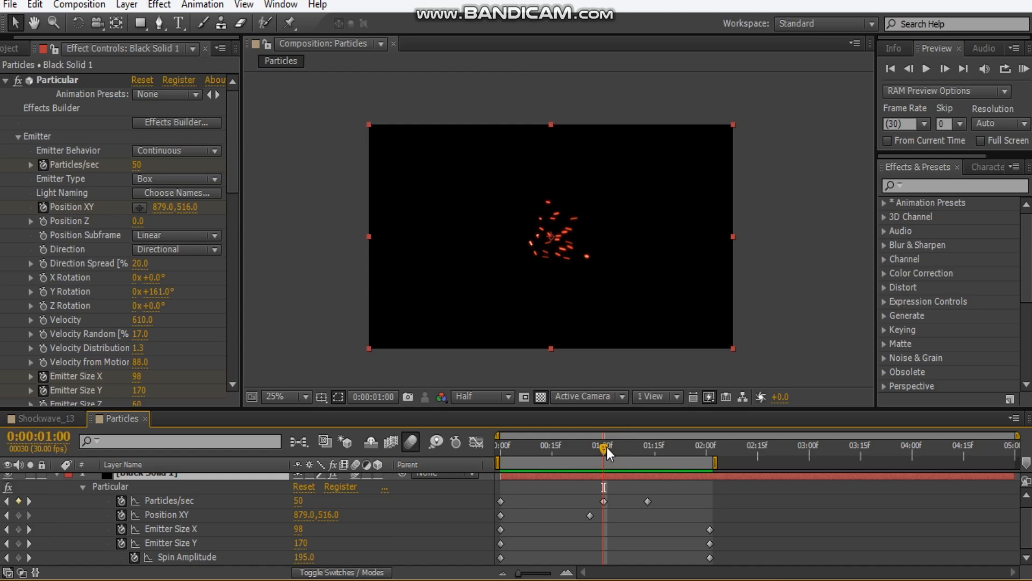
{"action": "left_click_drag", "start_coordinate": [606, 446], "coordinate": [653, 456]}
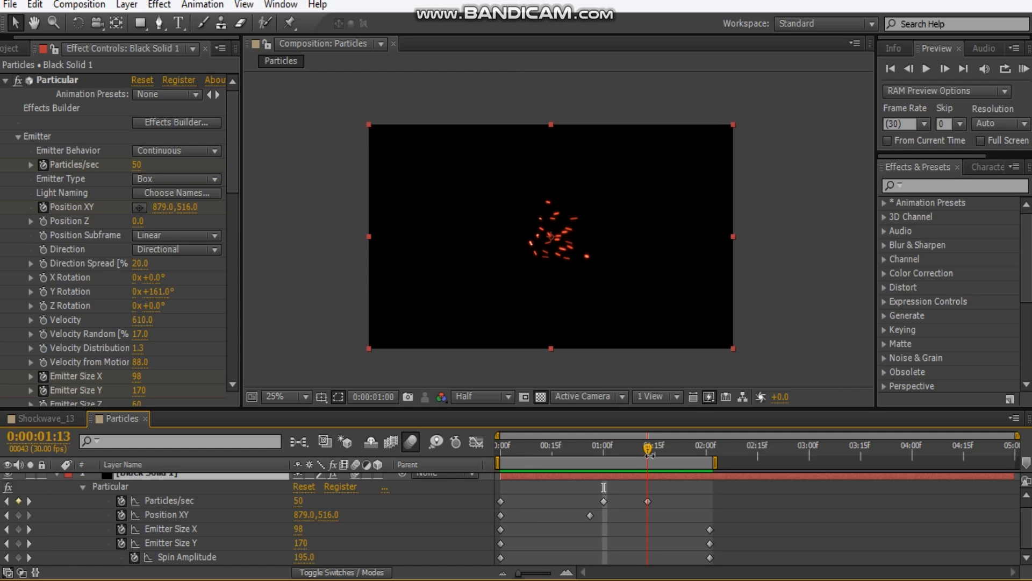
{"action": "mouse_move", "coordinate": [651, 457]}
{"action": "left_mouse_down"}
{"action": "mouse_move", "coordinate": [669, 456]}
{"action": "mouse_move", "coordinate": [649, 456]}
{"action": "left_mouse_up"}
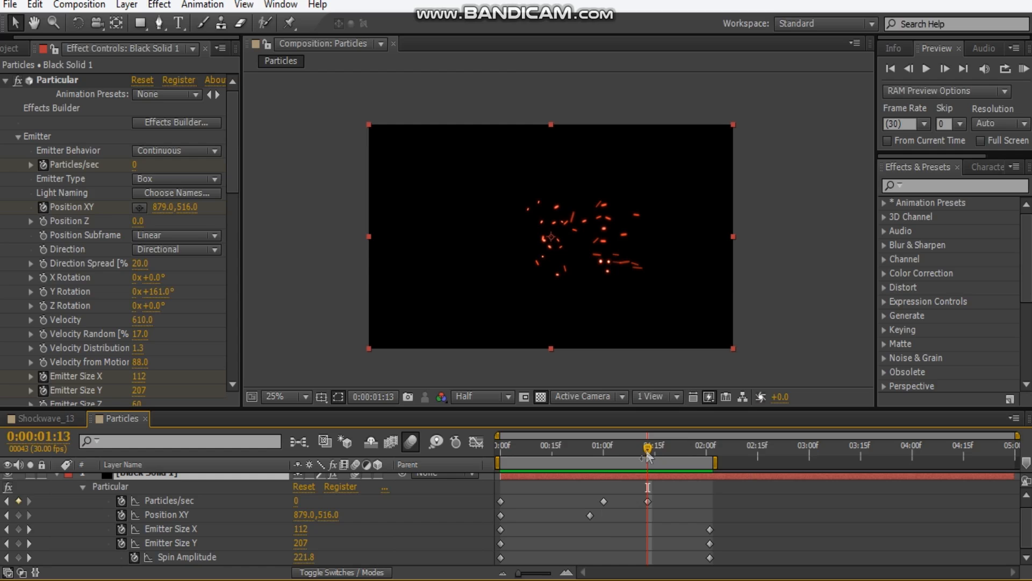
{"action": "left_click_drag", "start_coordinate": [648, 457], "coordinate": [589, 456]}
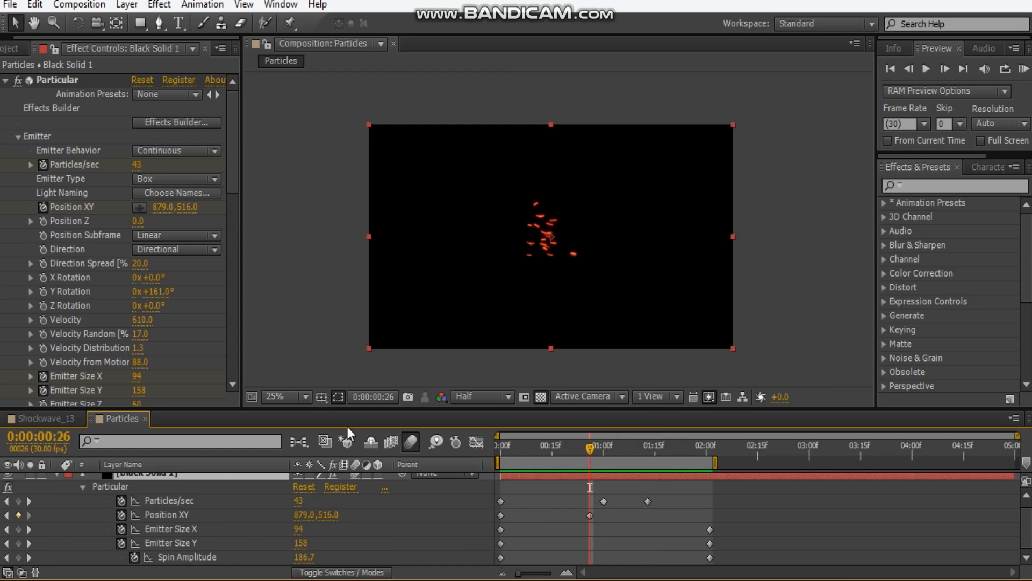
- Show Particular's emitter point and examine the Emitter Size and Spin Amplitude keyframes between 0:00:00:00 and 0:00:02:01
{"action": "left_click", "coordinate": [51, 86]}
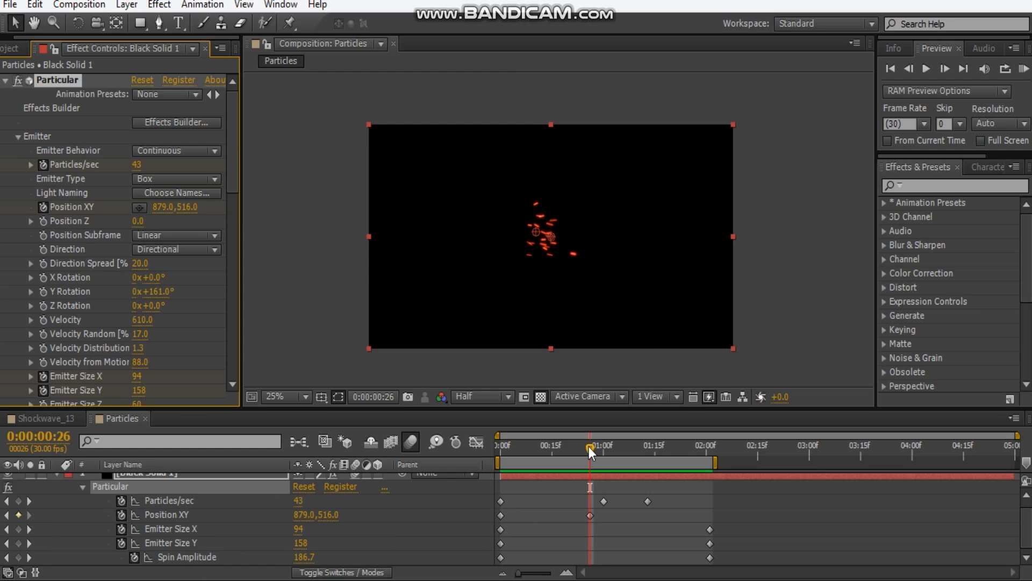
{"action": "left_click_drag", "start_coordinate": [590, 453], "coordinate": [452, 457]}
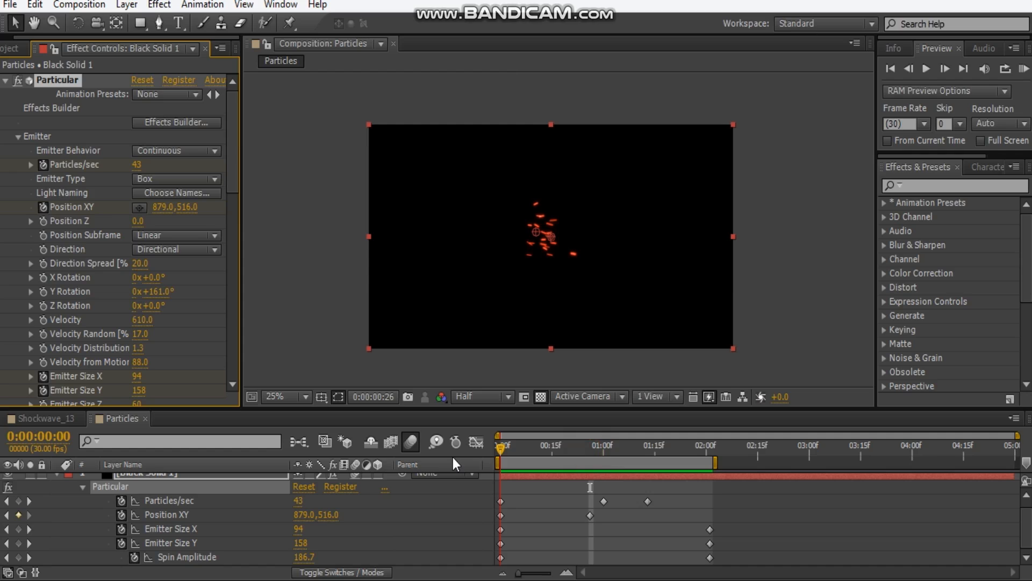
{"action": "left_click_drag", "start_coordinate": [515, 456], "coordinate": [711, 453]}
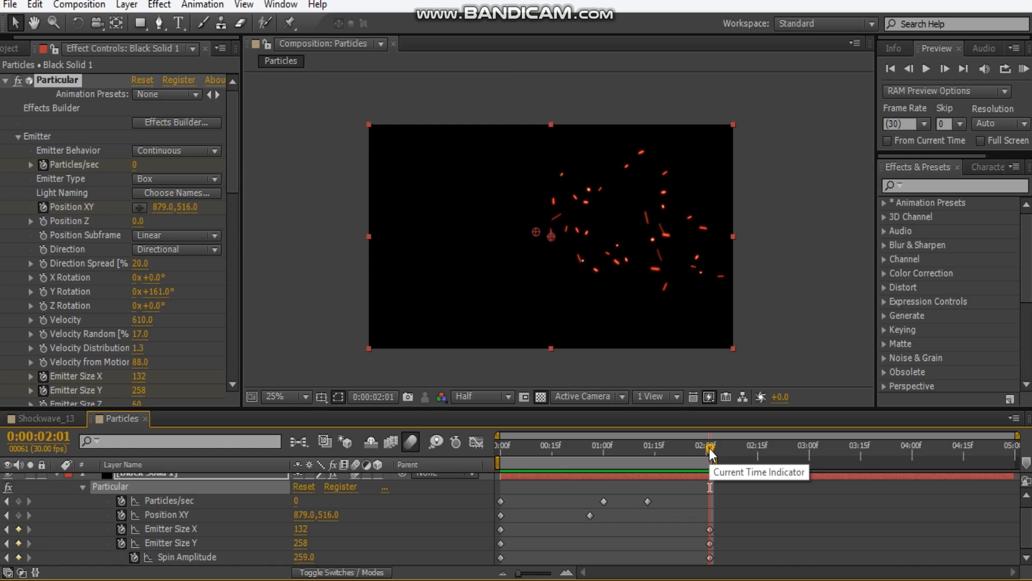
{"action": "key", "text": "Home"}
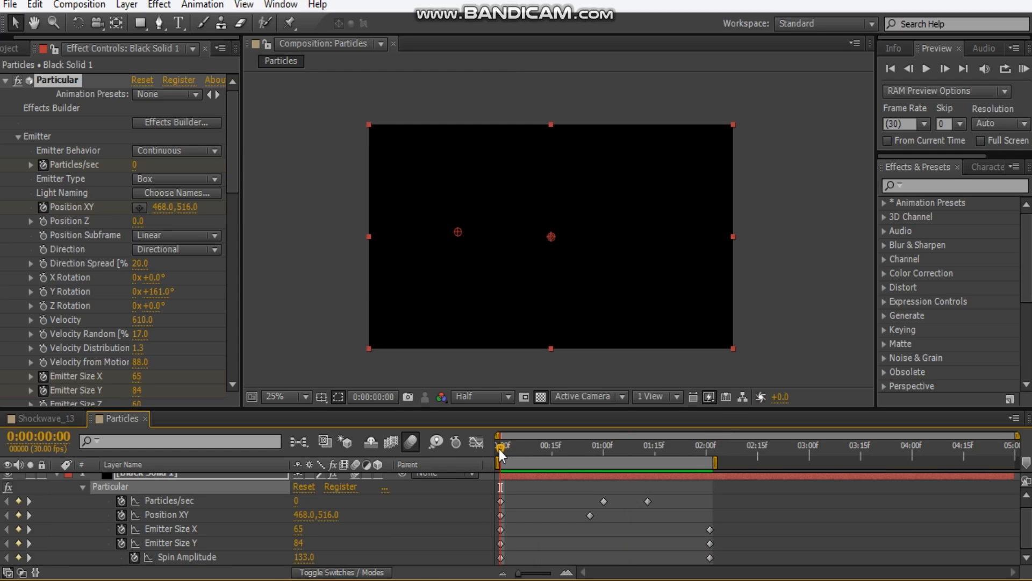
{"action": "left_click_drag", "start_coordinate": [501, 448], "coordinate": [711, 461]}
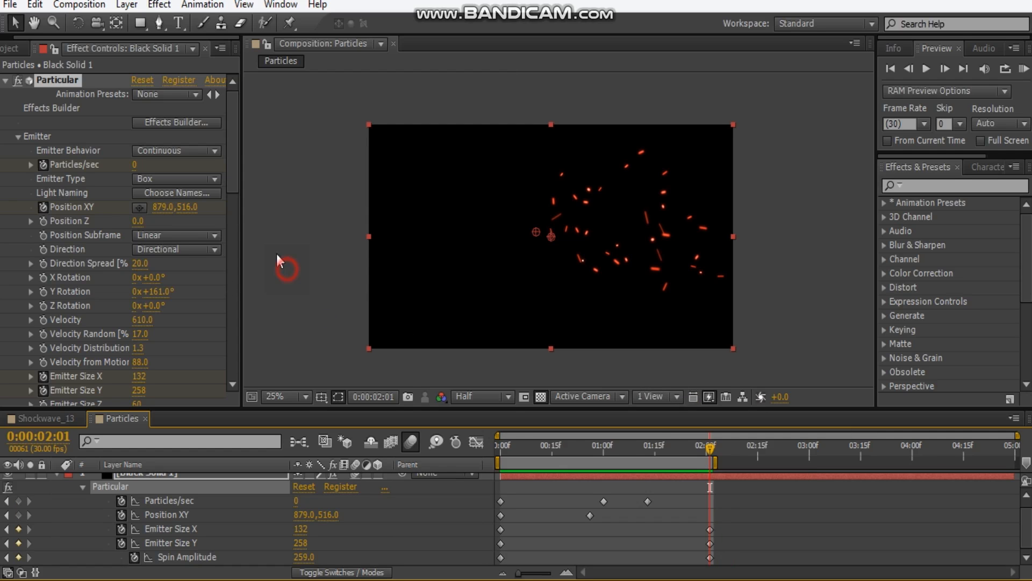
- Examine the Air and Turbulence Field settings in Particular's Physics group
{"action": "left_click_drag", "start_coordinate": [228, 143], "coordinate": [215, 372]}
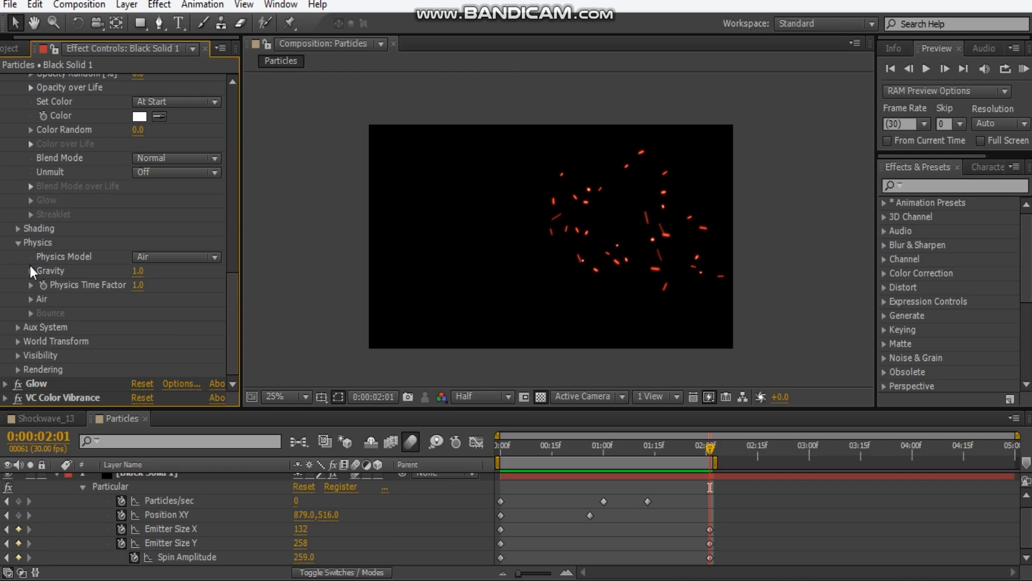
{"action": "left_click", "coordinate": [30, 298]}
{"action": "scroll", "coordinate": [32, 301], "scroll_direction": "down", "scroll_amount": 5}
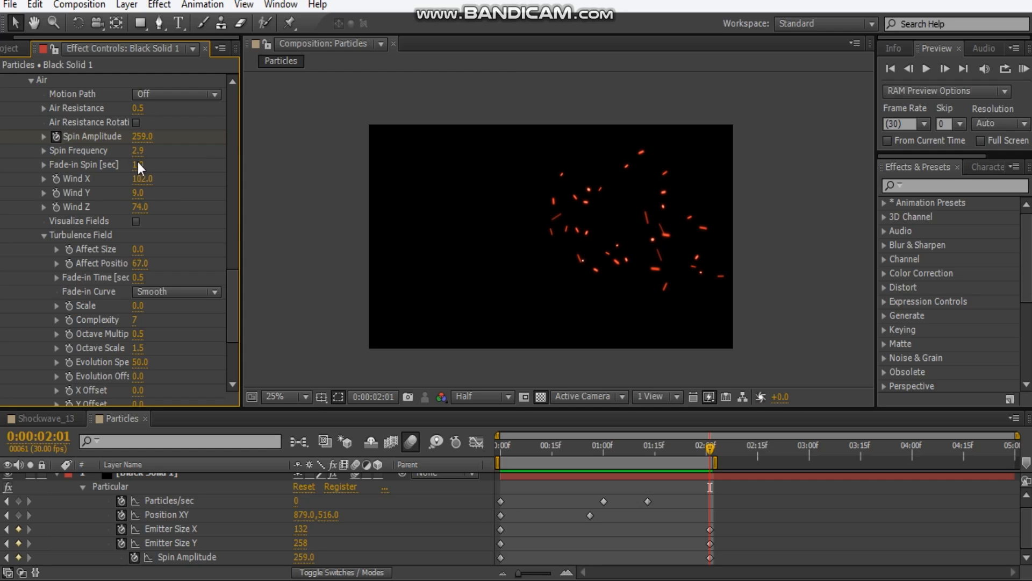
{"action": "left_click_drag", "start_coordinate": [231, 323], "coordinate": [227, 340]}
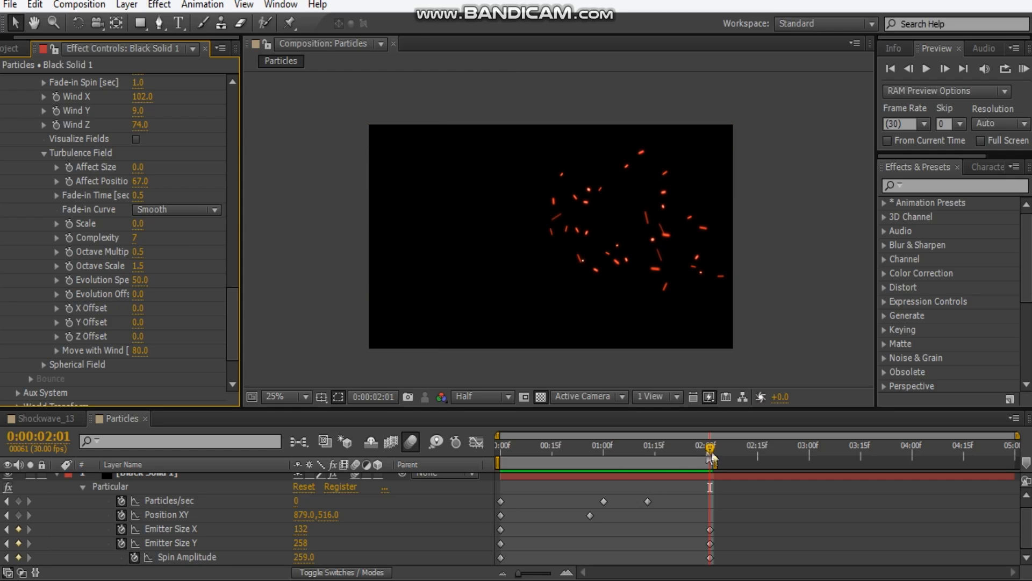
- Move to 0:00:01:01 in the Particles composition and collapse Particular's settings on Black Solid 1
{"action": "left_click_drag", "start_coordinate": [706, 456], "coordinate": [607, 456]}
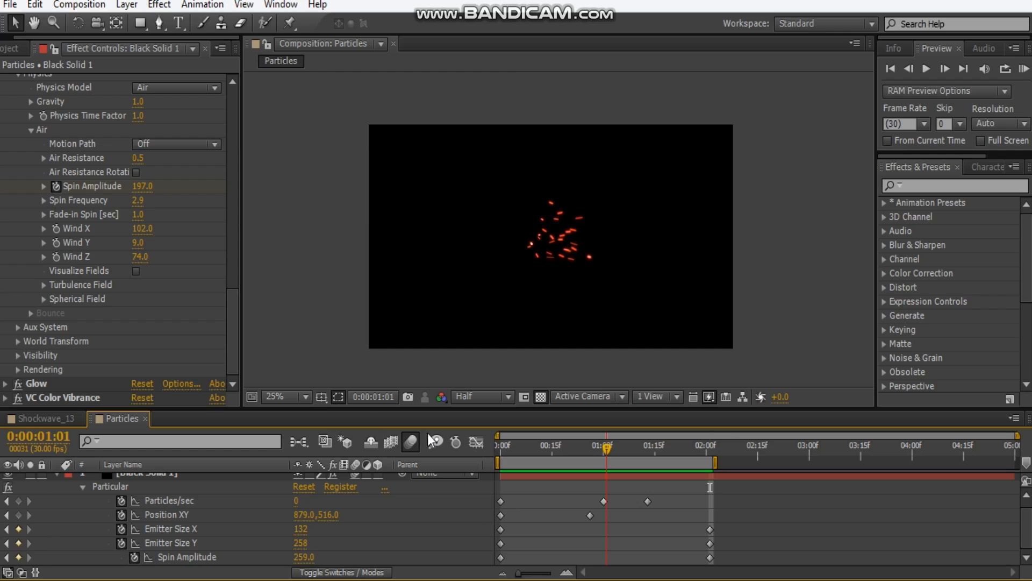
{"action": "left_click_drag", "start_coordinate": [228, 353], "coordinate": [233, 106]}
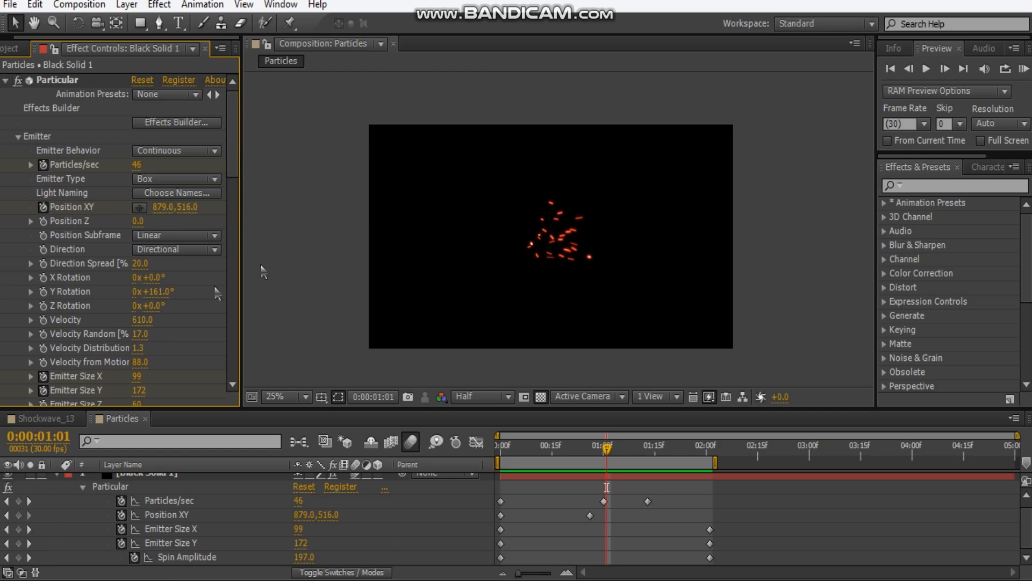
{"action": "left_click", "coordinate": [7, 81]}
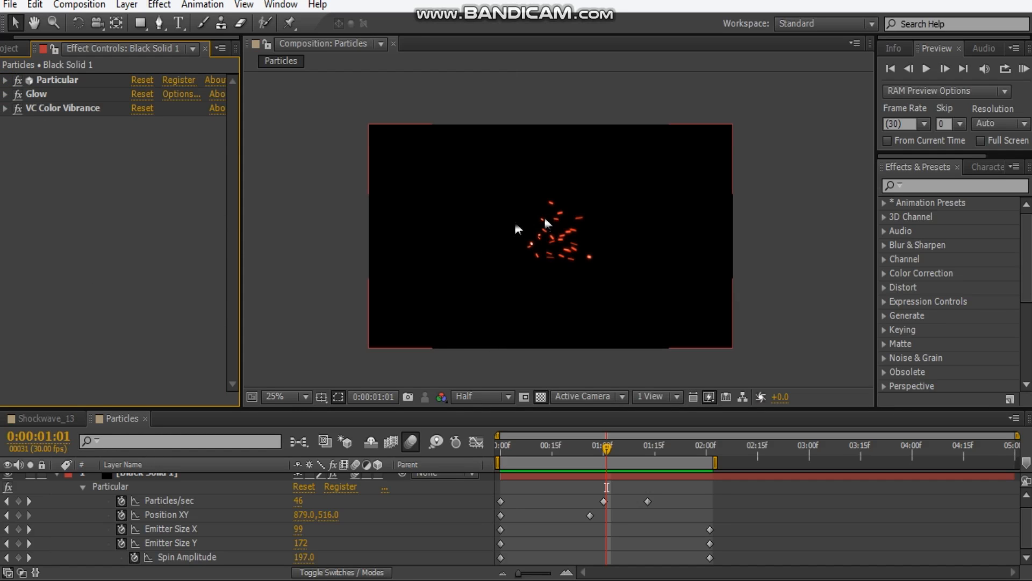
- Disable the Glow effect on Black Solid 1 and turn off motion blur for the composition
{"action": "scroll", "coordinate": [544, 215], "scroll_direction": "up", "scroll_amount": 1}
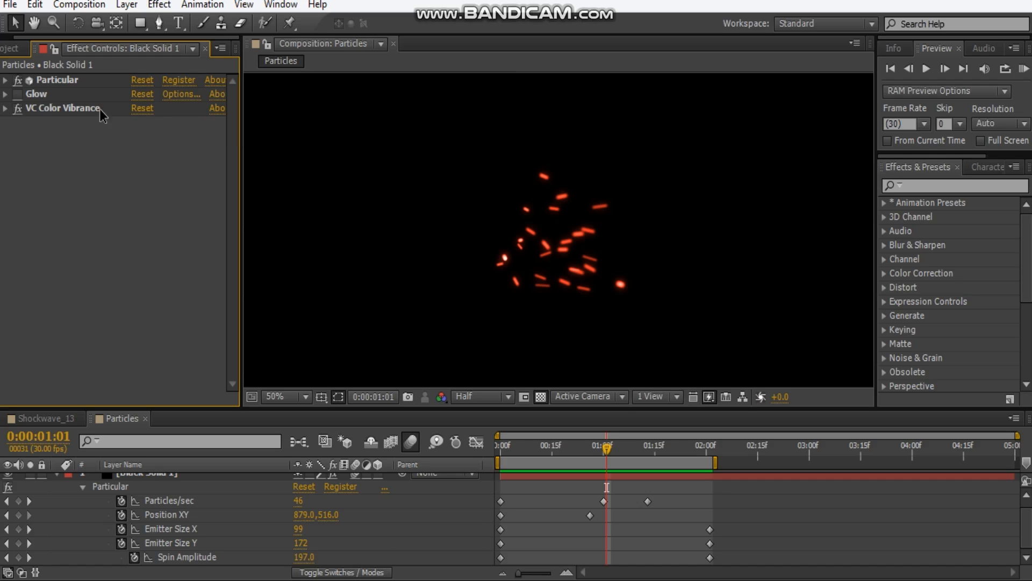
{"action": "left_click", "coordinate": [410, 441]}
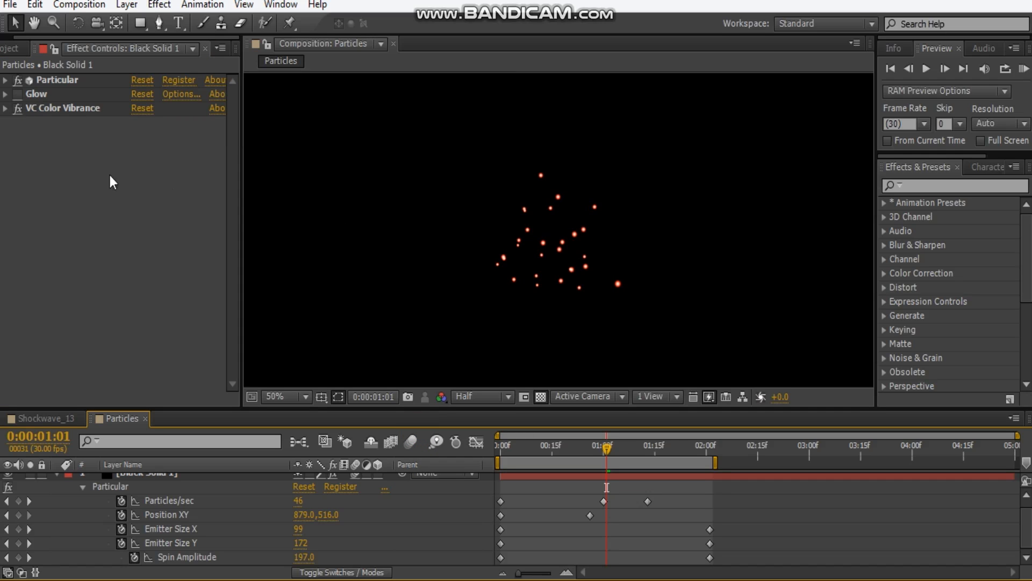
- Turn off Fill Empty BG in VC Color Vibrance and inspect the particles against the transparency grid
{"action": "left_click", "coordinate": [5, 115]}
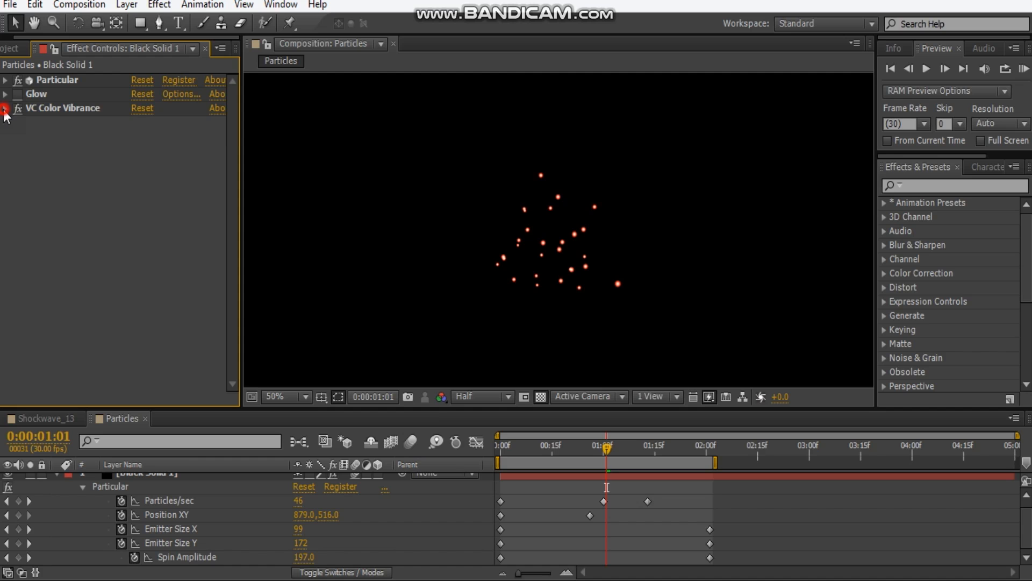
{"action": "left_click", "coordinate": [5, 109]}
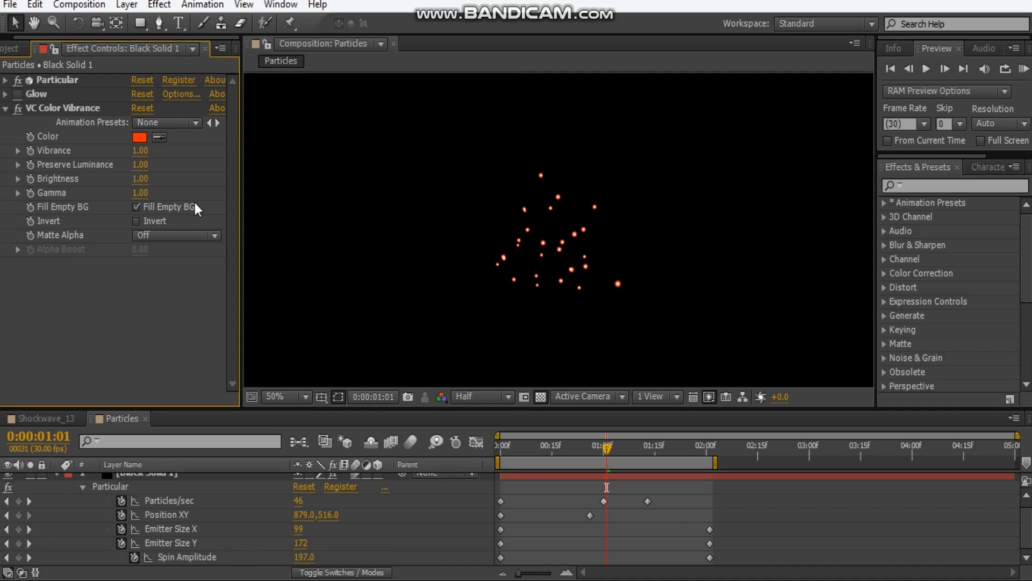
{"action": "left_click", "coordinate": [136, 207]}
{"action": "left_click", "coordinate": [540, 397]}
{"action": "left_click", "coordinate": [540, 399]}
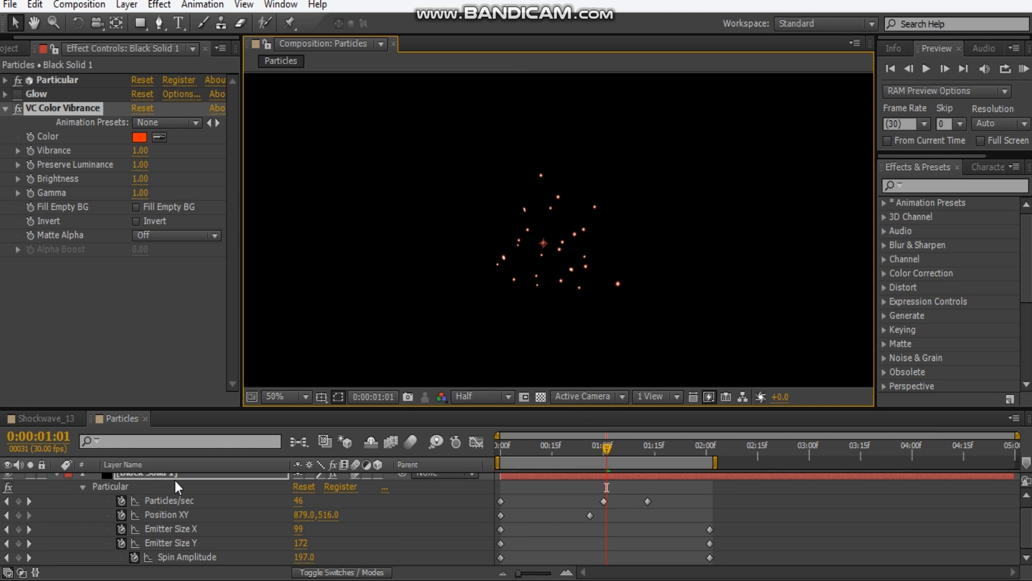
{"action": "left_click", "coordinate": [540, 397]}
{"action": "key", "text": "period"}
{"action": "key", "text": "period"}
{"action": "key", "text": "comma"}
{"action": "key", "text": "comma"}
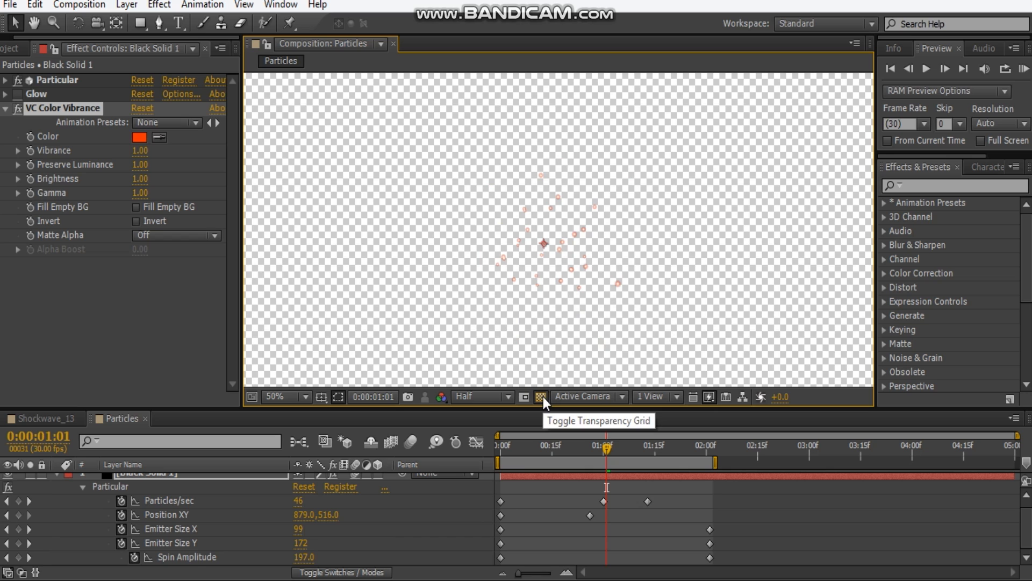
- Turn Fill Empty BG back on in VC Color Vibrance and inspect the particles at 100% magnification
{"action": "left_click", "coordinate": [136, 210]}
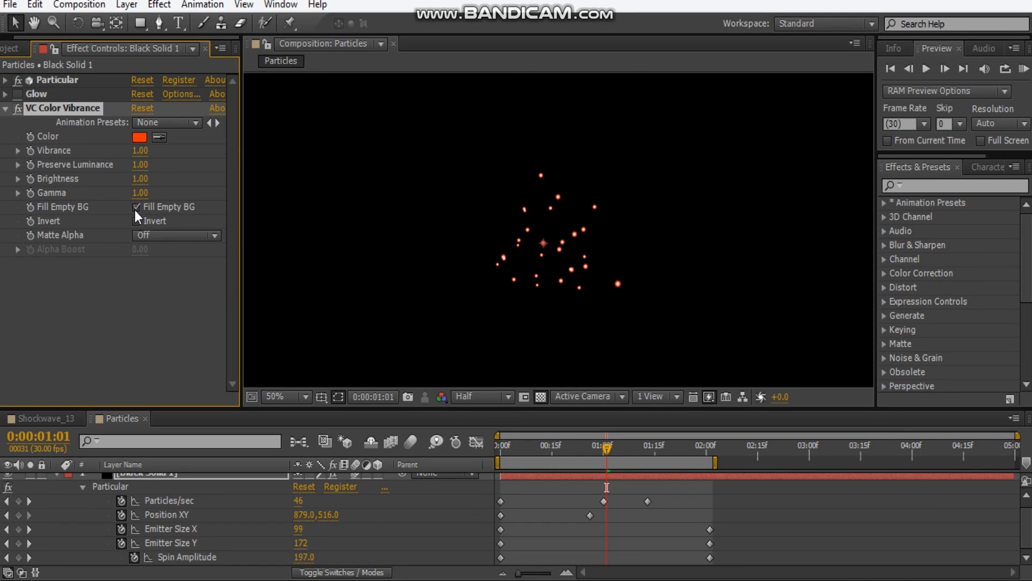
{"action": "key", "text": "period"}
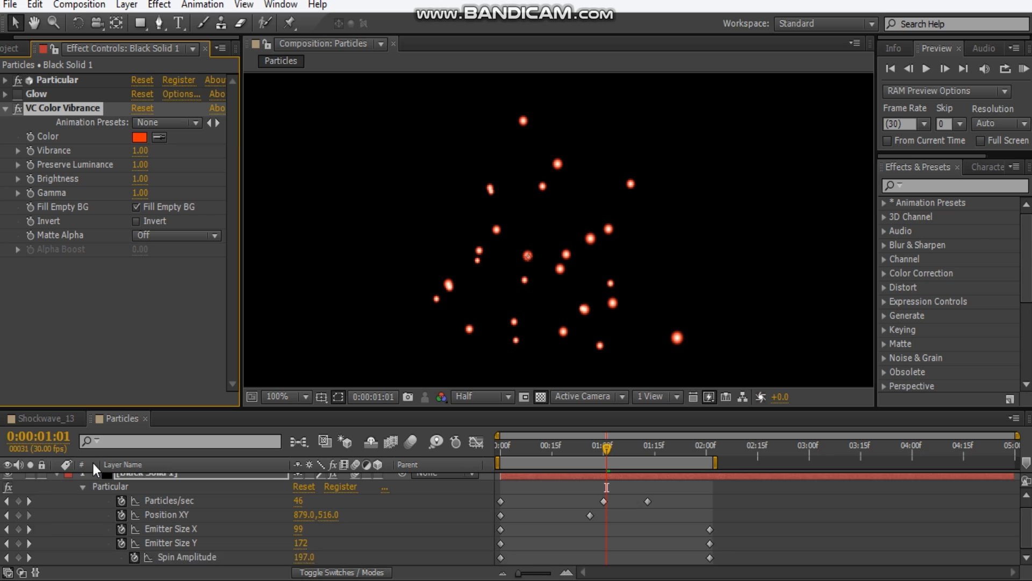
- Collapse Black Solid 1's properties, keep the layer switches shown, and turn the composition's motion blur back on
{"action": "scroll", "coordinate": [159, 532], "scroll_direction": "up", "scroll_amount": 1}
{"action": "left_click", "coordinate": [57, 479]}
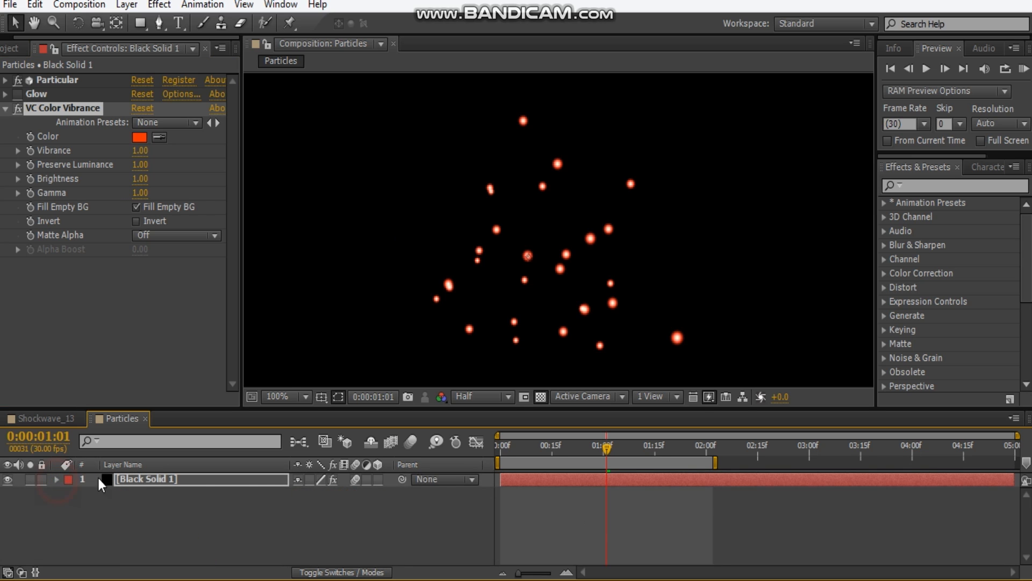
{"action": "left_click", "coordinate": [345, 572]}
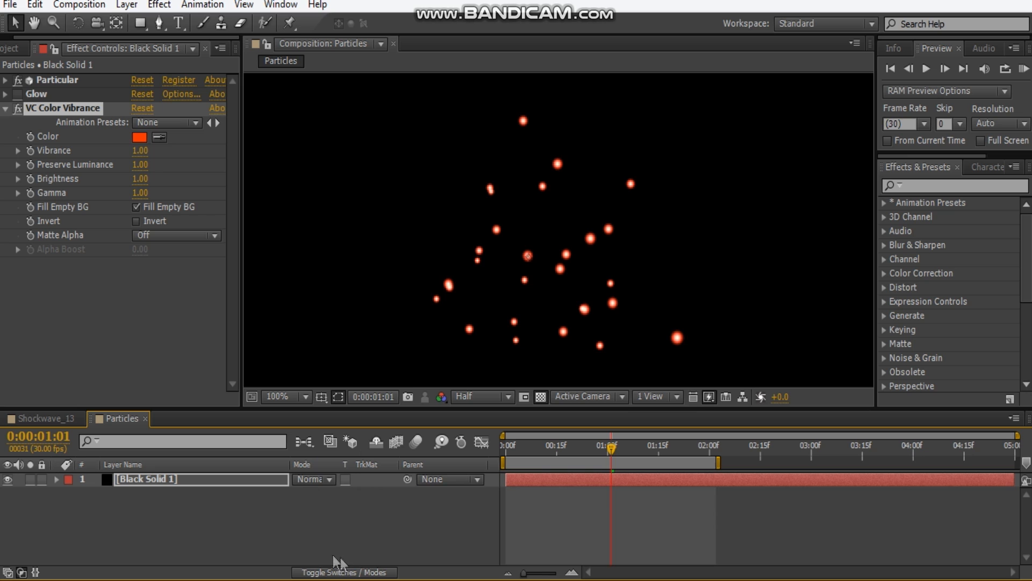
{"action": "left_click", "coordinate": [339, 572]}
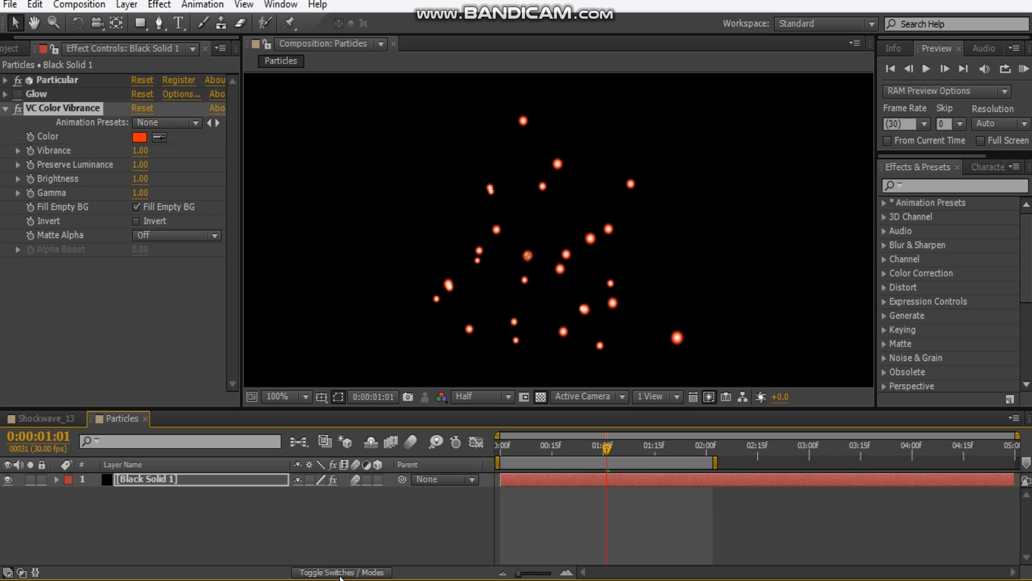
{"action": "left_click", "coordinate": [411, 441]}
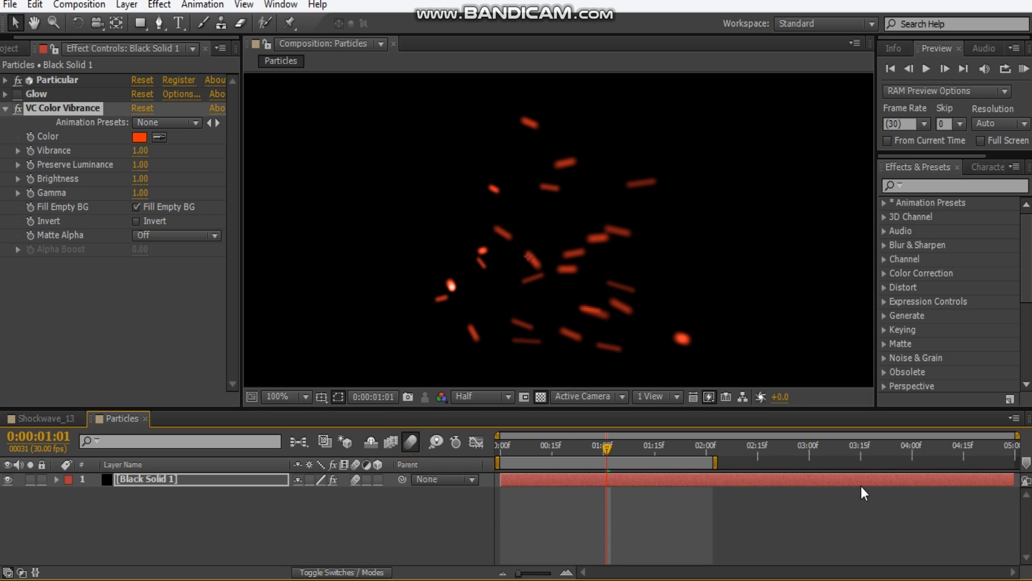
- Create a new 1920 x 1080, 30 fps, five-second composition, reviewing its advanced motion blur settings with the 540° shutter angle
{"action": "left_click", "coordinate": [13, 48]}
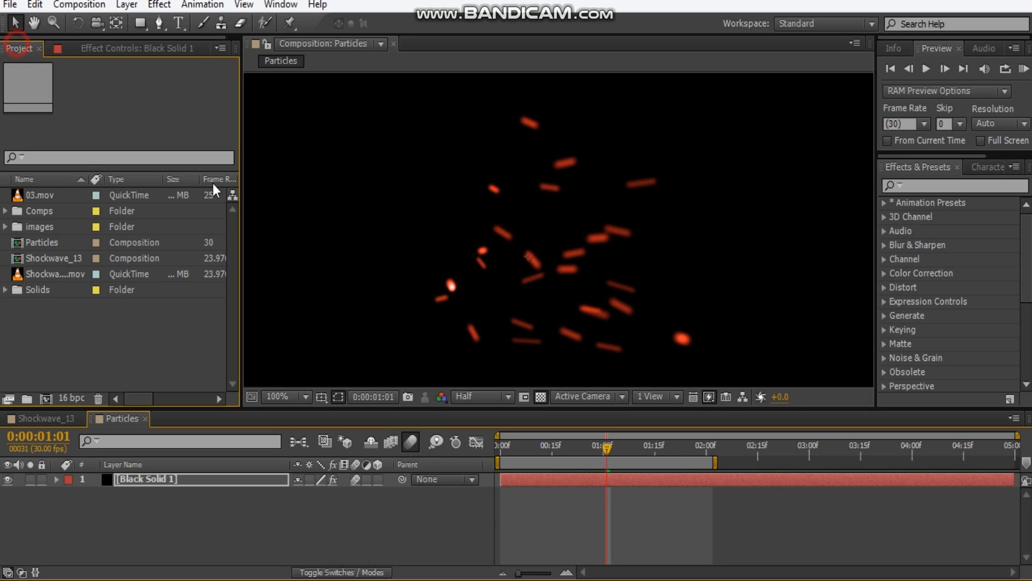
{"action": "left_click", "coordinate": [43, 397]}
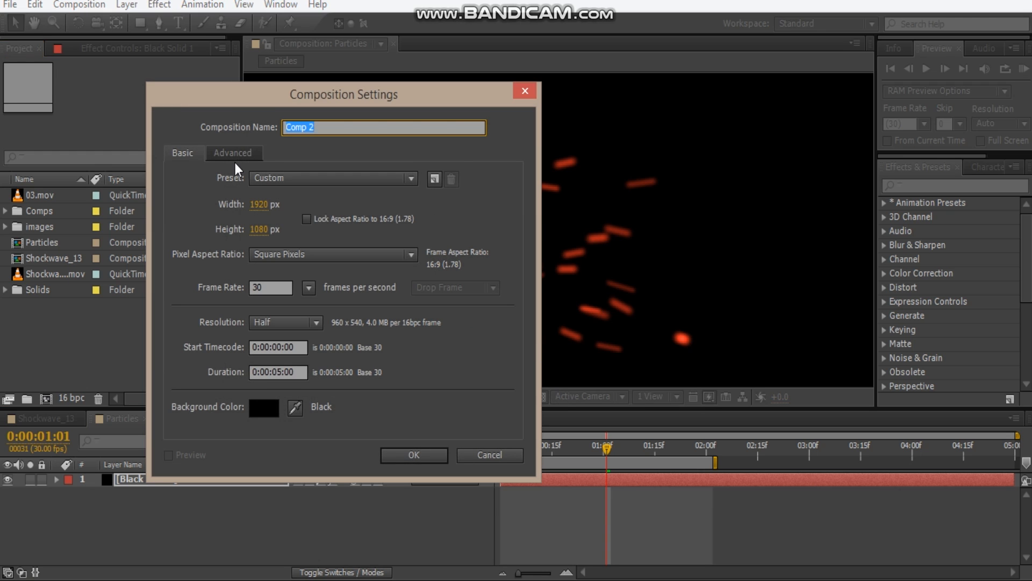
{"action": "left_click", "coordinate": [232, 154]}
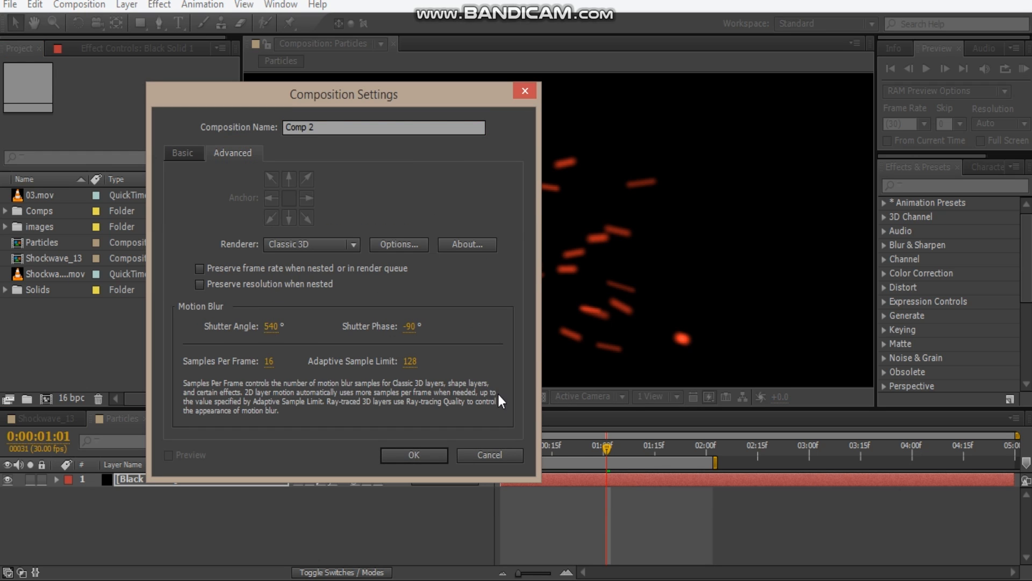
{"action": "left_click", "coordinate": [424, 455]}
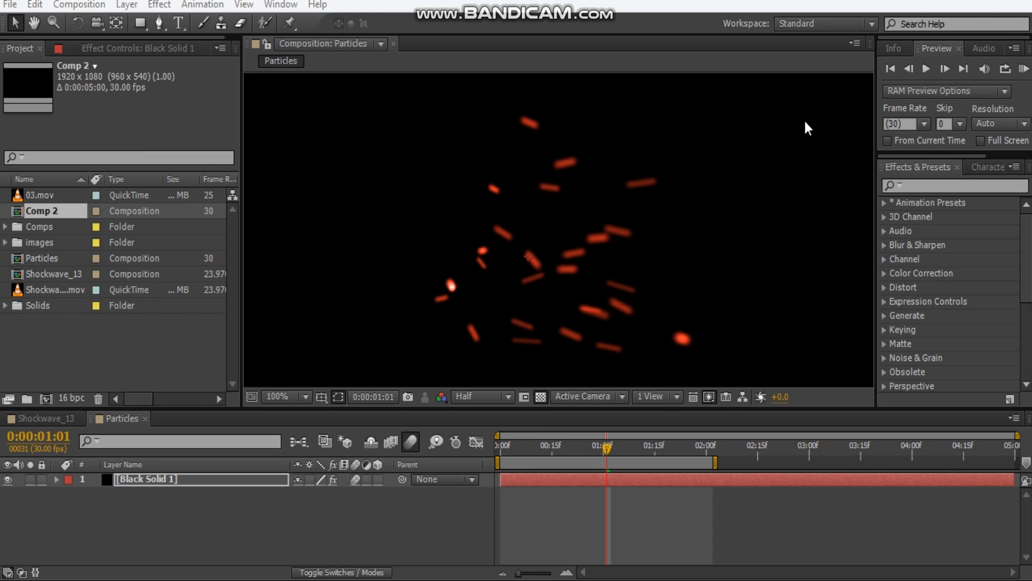